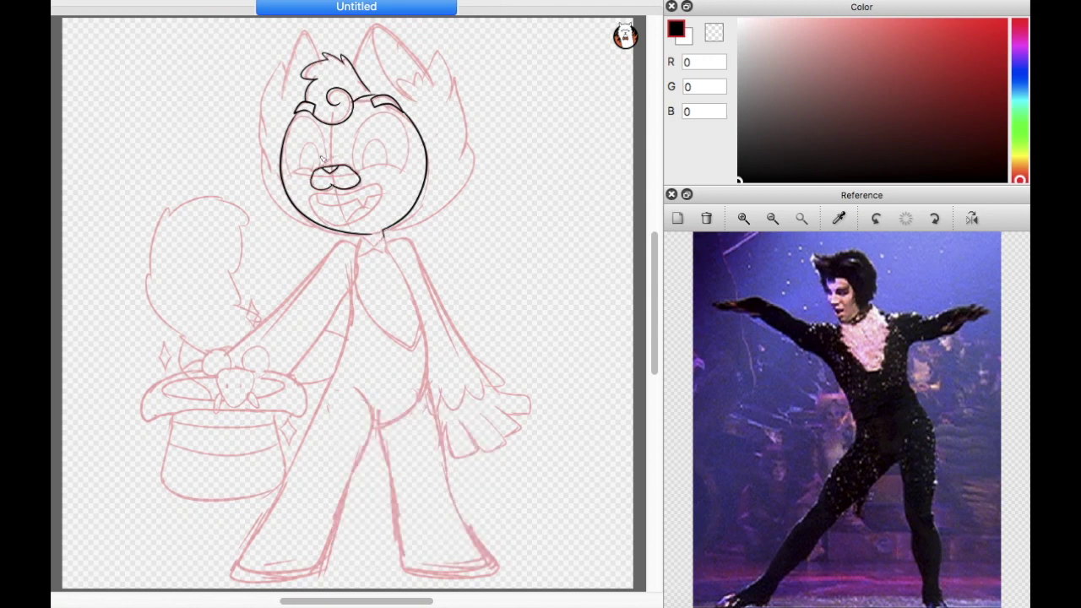
Step: Ink the open mouth with its fangs and both eyes in black over the pink sketch
key("XF86AudioLowerVolume")
mouse_move(310, 196)
left_mouse_down()
mouse_move(338, 204)
mouse_move(384, 192)
left_mouse_up()
key("super+z")
key("XF86AudioLowerVolume")
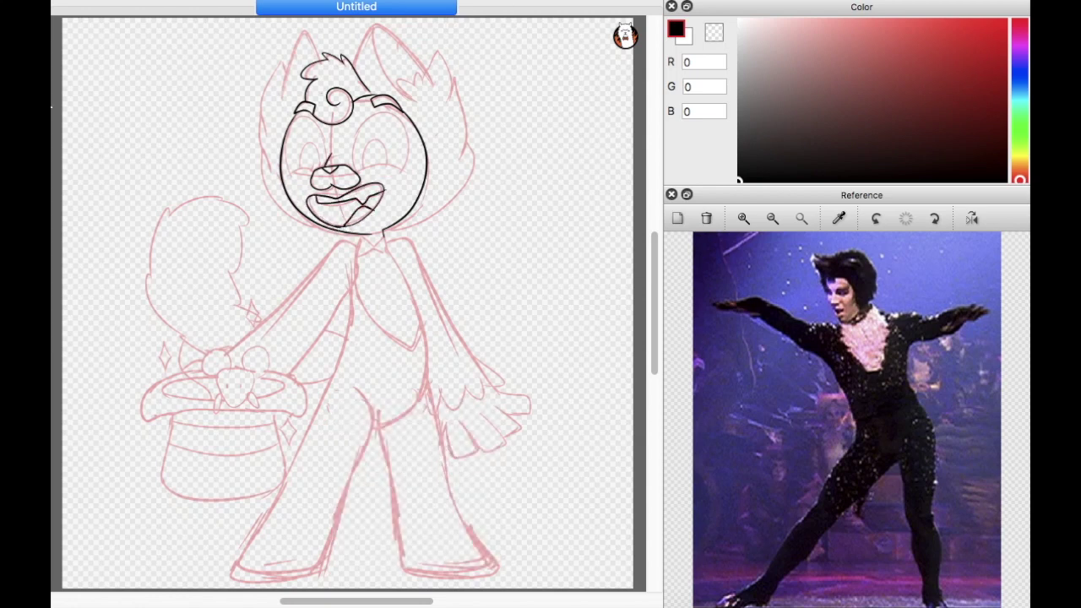
mouse_move(376, 120)
left_mouse_down()
mouse_move(404, 170)
mouse_move(387, 139)
left_mouse_up()
key("XF86AudioLowerVolume")
mouse_move(297, 179)
left_mouse_down()
mouse_move(326, 127)
mouse_move(319, 144)
left_mouse_up()
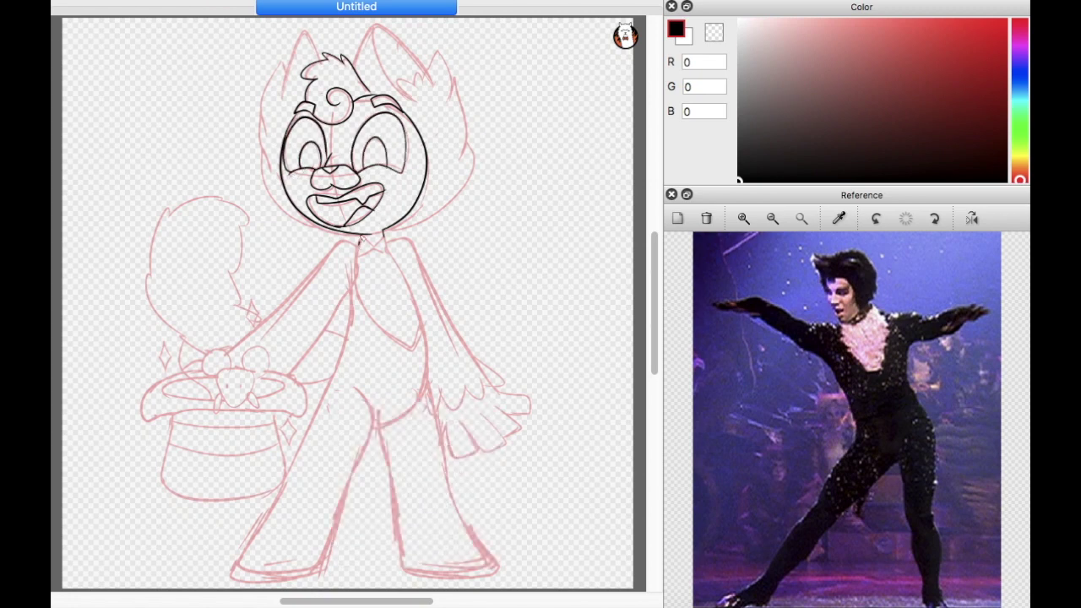
Step: Ink the torso with the left leg and the arm reaching toward the top hat
key("XF86AudioLowerVolume")
left_click_drag(384, 240, 394, 426)
key("XF86AudioLowerVolume")
mouse_move(350, 389)
left_mouse_down()
mouse_move(370, 446)
mouse_move(352, 281)
left_mouse_up()
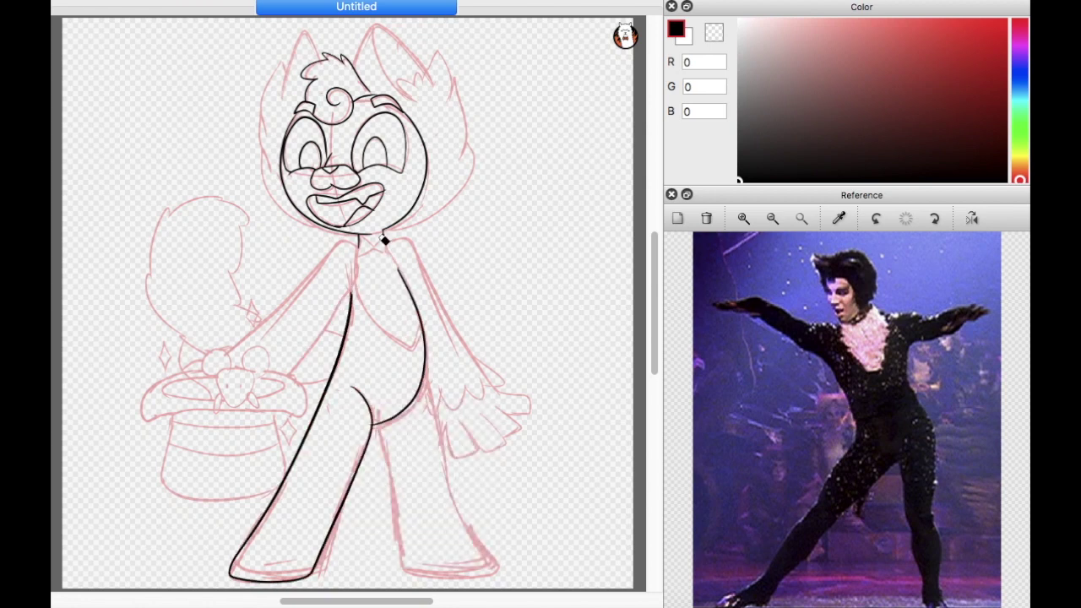
left_click_drag(184, 366, 348, 243)
mouse_move(305, 381)
left_mouse_down()
mouse_move(222, 365)
mouse_move(216, 350)
left_mouse_up()
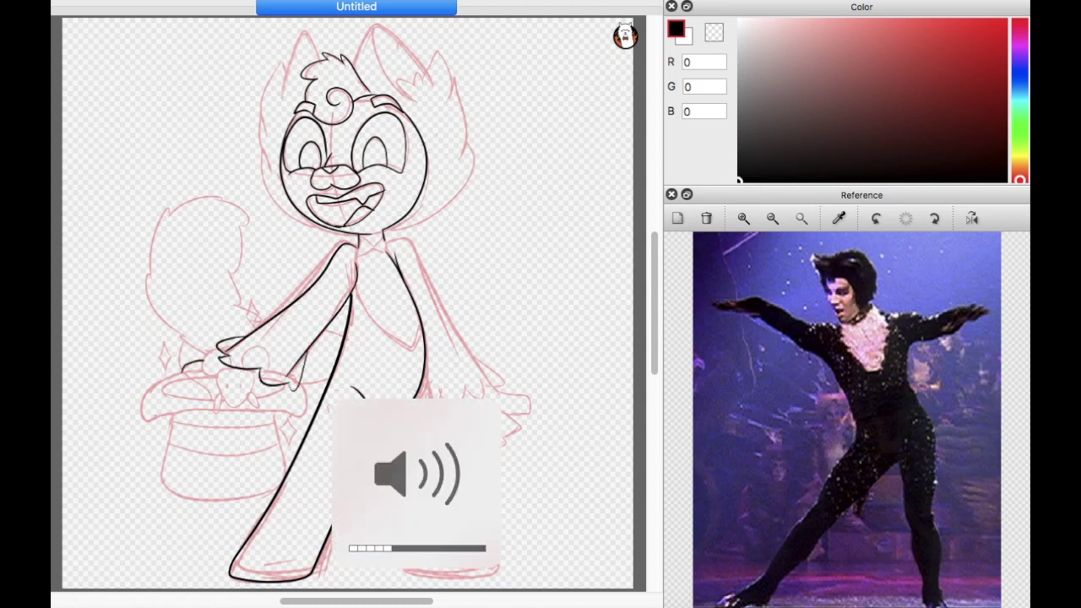
Step: Ink the mouse's triangular head and two round ears above the hat opening
left_click_drag(222, 374, 226, 372)
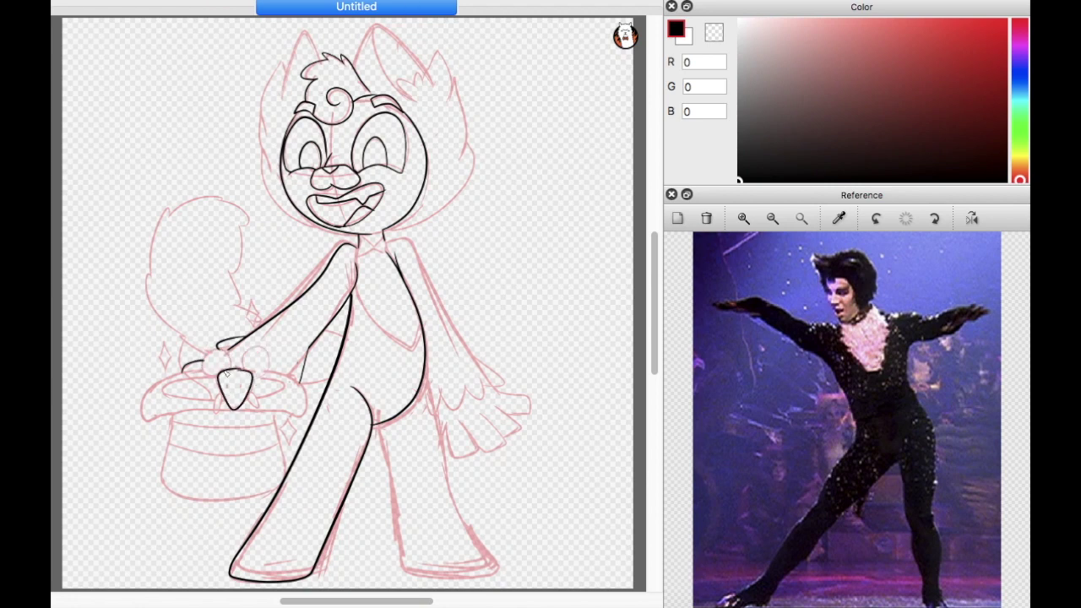
key("ctrl+z")
mouse_move(221, 374)
left_mouse_down()
mouse_move(249, 367)
mouse_move(211, 355)
mouse_move(231, 359)
left_mouse_up()
key("ctrl+z")
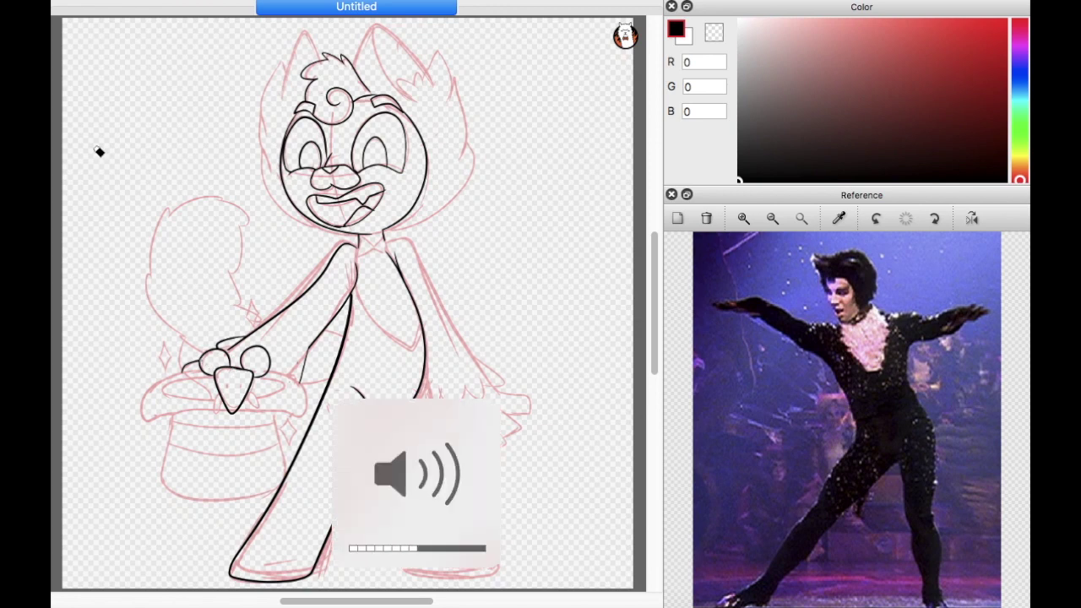
key("ctrl+z")
Step: Ink the top hat's crown, band, opening and curled brim, with the mouse's small paws over the rim
mouse_move(254, 418)
left_mouse_down()
mouse_move(169, 498)
mouse_move(169, 422)
left_mouse_up()
left_click_drag(169, 429, 278, 452)
left_click_drag(218, 432, 277, 436)
mouse_move(211, 420)
left_mouse_down()
mouse_move(142, 407)
mouse_move(208, 368)
left_mouse_up()
key("ctrl+z")
key("ctrl+z")
left_click_drag(166, 397, 216, 377)
left_click_drag(254, 378, 284, 400)
key("ctrl+z")
left_click_drag(148, 393, 206, 370)
left_click_drag(166, 414, 233, 415)
key("ctrl+z")
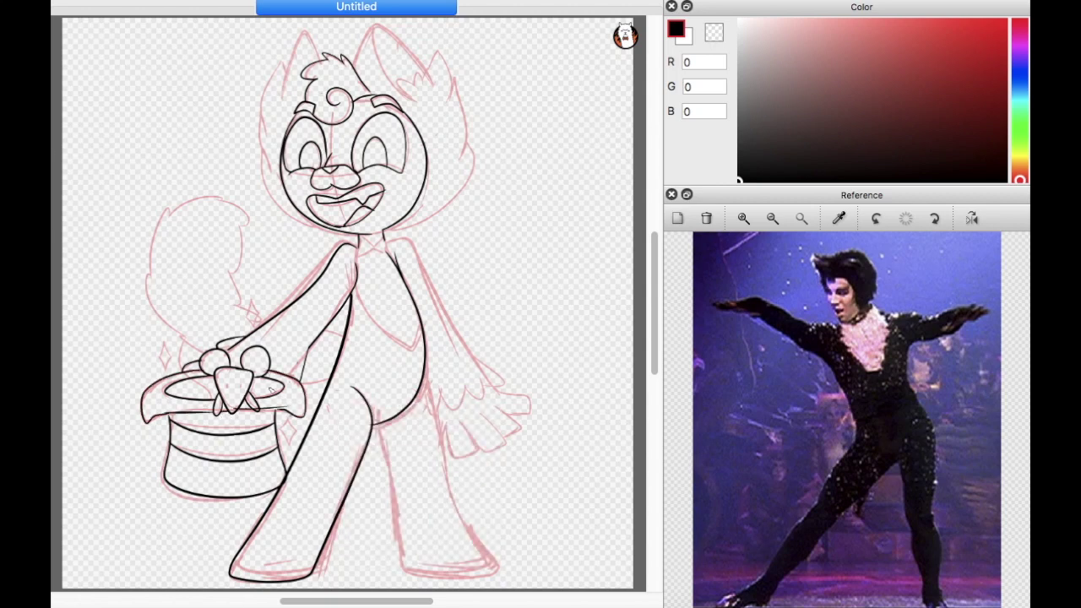
Step: Ink the bushy tail and the pointed chest patch with the bow tie at the neck
mouse_move(212, 359)
left_mouse_down()
mouse_move(153, 272)
mouse_move(254, 232)
mouse_move(269, 318)
left_mouse_up()
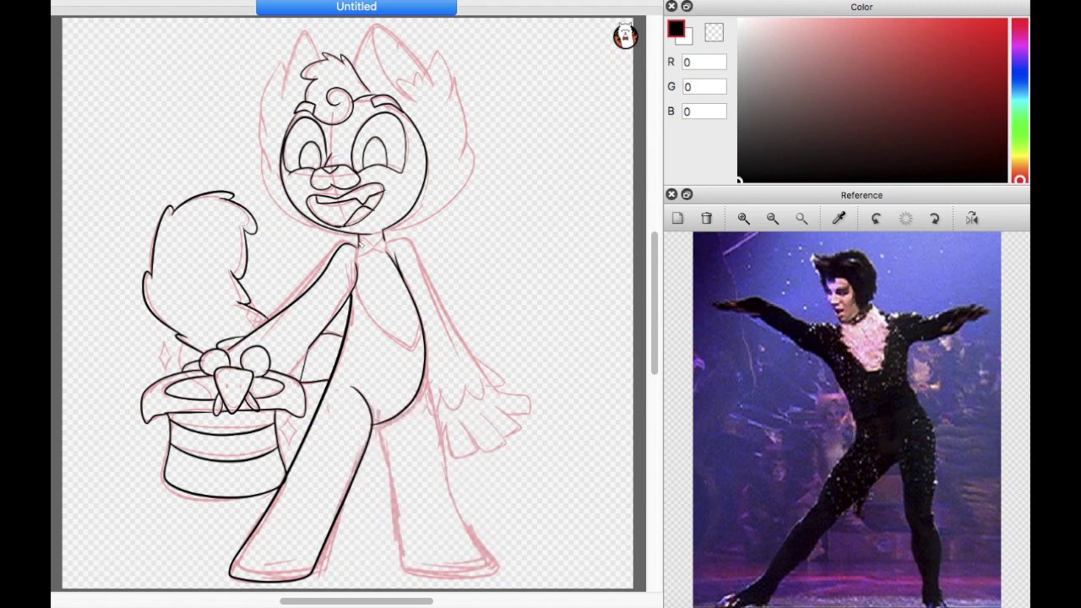
left_click_drag(357, 286, 420, 321)
key("ctrl+z")
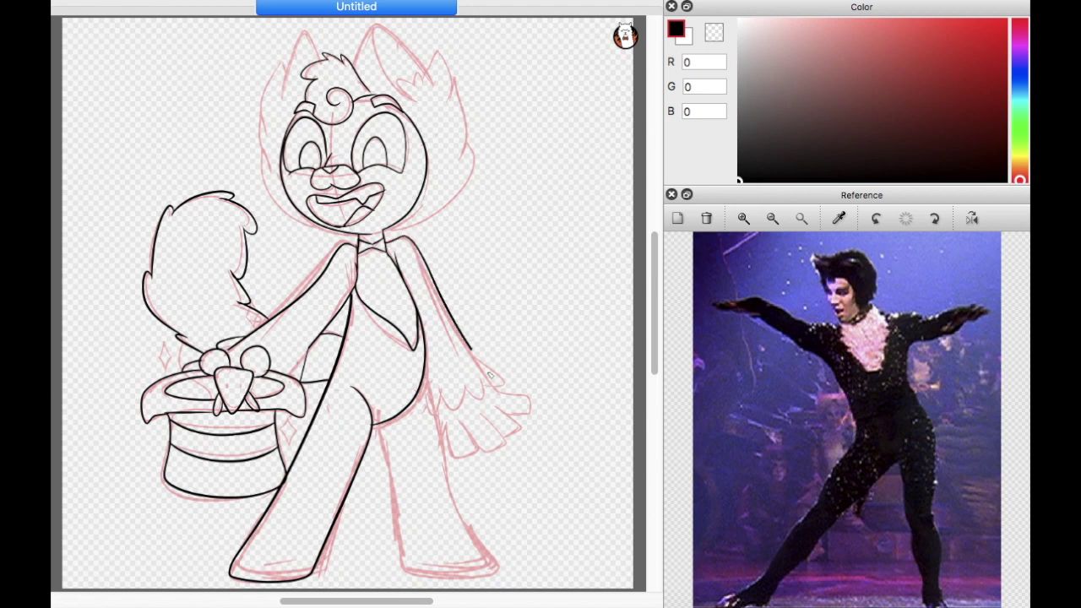
Step: Ink the fingers of the hanging paw and the right leg down to the foot
mouse_move(443, 422)
left_mouse_down()
mouse_move(454, 457)
mouse_move(485, 458)
mouse_move(484, 416)
mouse_move(480, 423)
mouse_move(517, 422)
left_mouse_up()
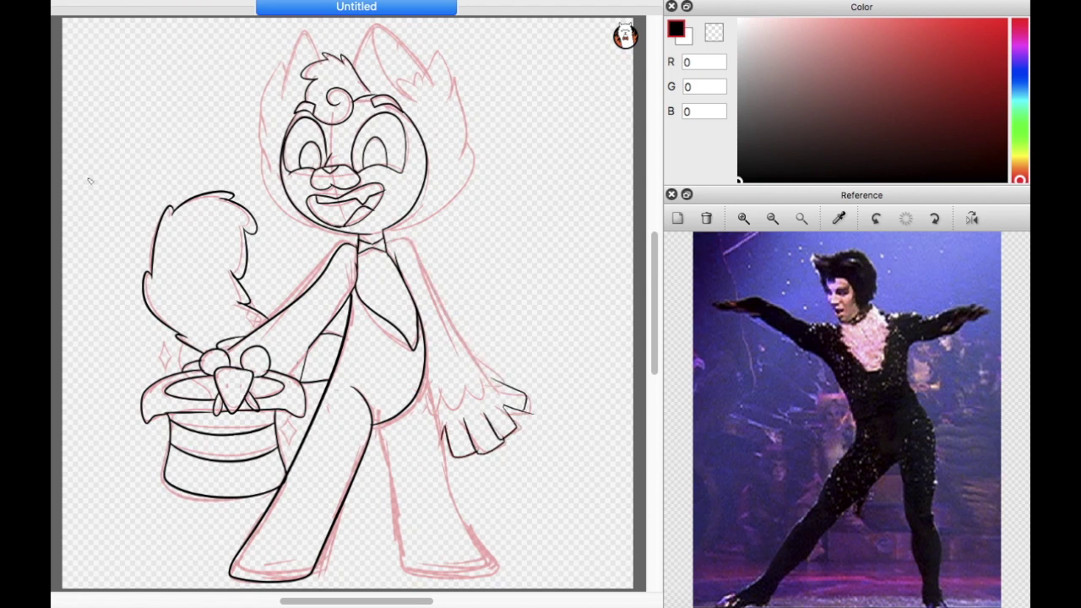
mouse_move(509, 387)
left_mouse_down()
mouse_move(457, 395)
mouse_move(455, 514)
mouse_move(496, 575)
left_mouse_up()
key("super+z")
left_click_drag(382, 424, 408, 571)
mouse_move(406, 573)
left_mouse_down()
mouse_move(497, 581)
mouse_move(477, 578)
left_mouse_up()
key("super+z")
left_click_drag(454, 513, 495, 574)
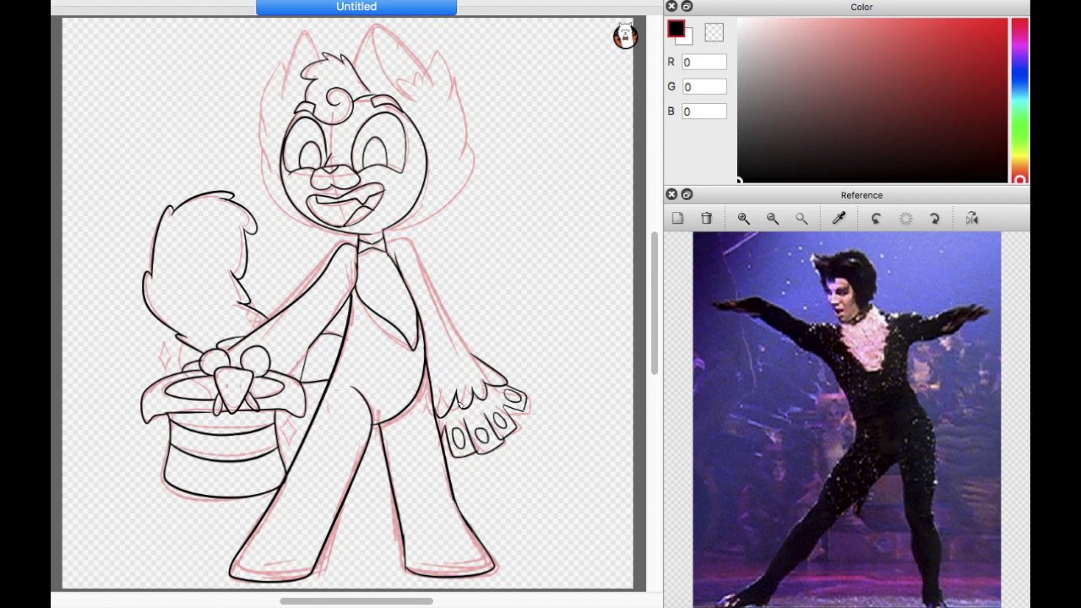
Step: Ink the outer line of the hanging arm and add the mouse's eyes and nose
key("shift+super+z")
key("super+z")
key("shift+super+z")
key("super+z")
key("shift+super+z")
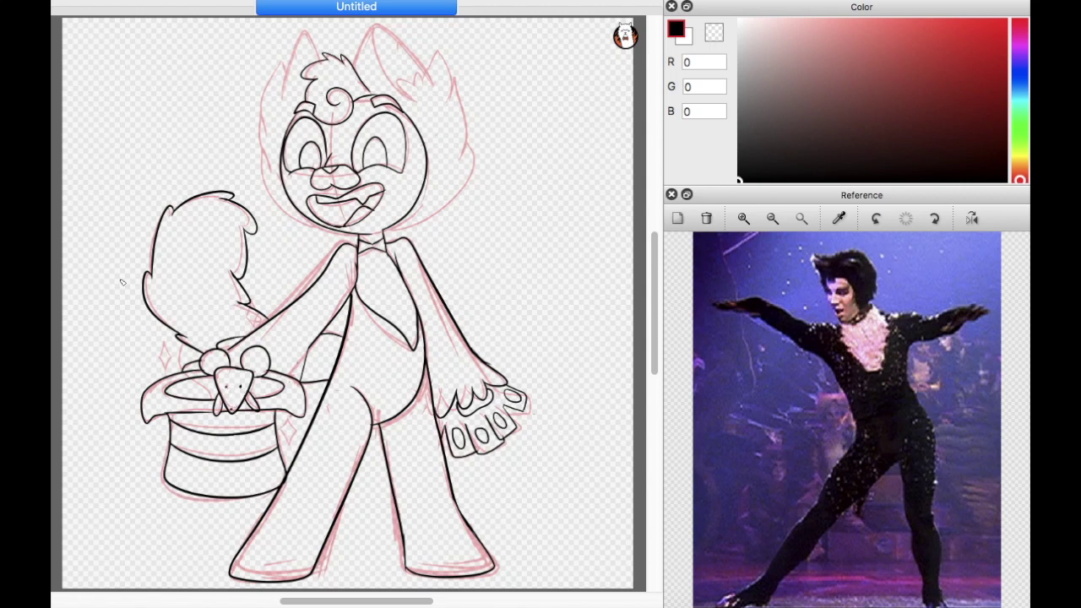
Step: Ink the mouse's curved tail and the small four-pointed sparkles around the hat
key("super+z")
key("shift+super+z")
key("super+z")
key("shift+super+z")
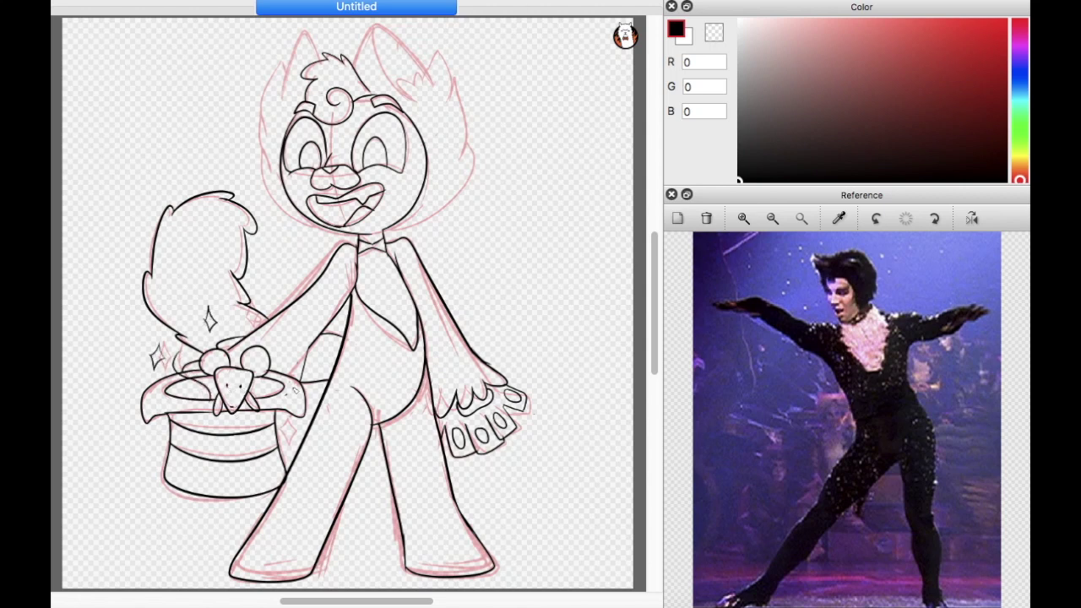
key("super+z")
key("shift+super+z")
key("super+z")
key("shift+super+z")
mouse_move(323, 227)
left_mouse_down()
mouse_move(264, 146)
mouse_move(274, 79)
mouse_move(283, 100)
mouse_move(363, 52)
mouse_move(435, 89)
left_mouse_up()
key("super+z")
left_click_drag(388, 230, 470, 155)
left_click_drag(472, 135, 449, 165)
key("super+z")
key("super+z")
left_click_drag(470, 113, 431, 51)
key("super+z")
key("super+z")
key("super+z")
key("super+z")
left_click_drag(389, 230, 459, 163)
key("super+z")
Step: Ink the head's outer fur outline and the pointed ears, including the fur tufts inside the large ear
left_click_drag(389, 229, 454, 80)
left_click_drag(372, 104, 426, 29)
left_click_drag(408, 98, 415, 66)
left_click_drag(426, 95, 436, 62)
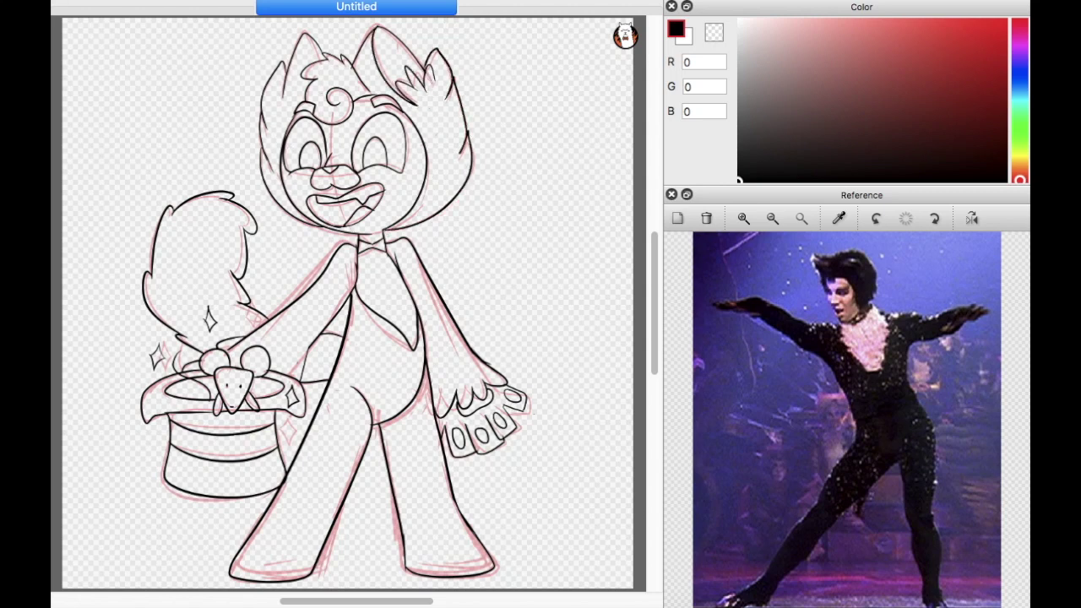
Step: Hide the pink sketch so only the black line art shows
left_click_drag(492, 560, 408, 564)
left_click_drag(240, 558, 307, 560)
key("x")
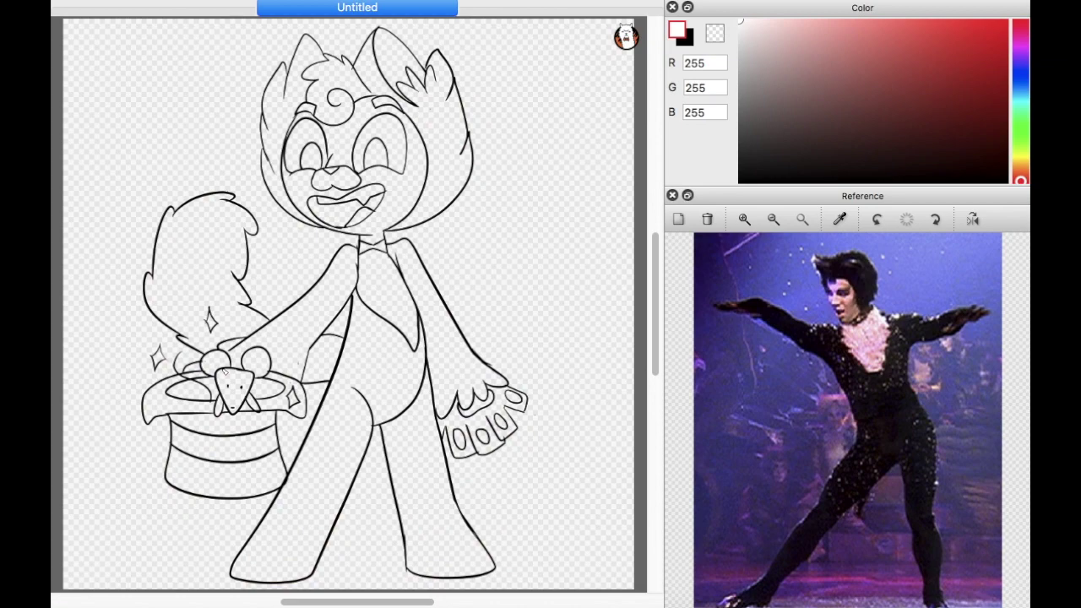
Step: Sample the dark blue costume colour (R 14, G 13, B 35) from the reference photo
left_click(839, 219)
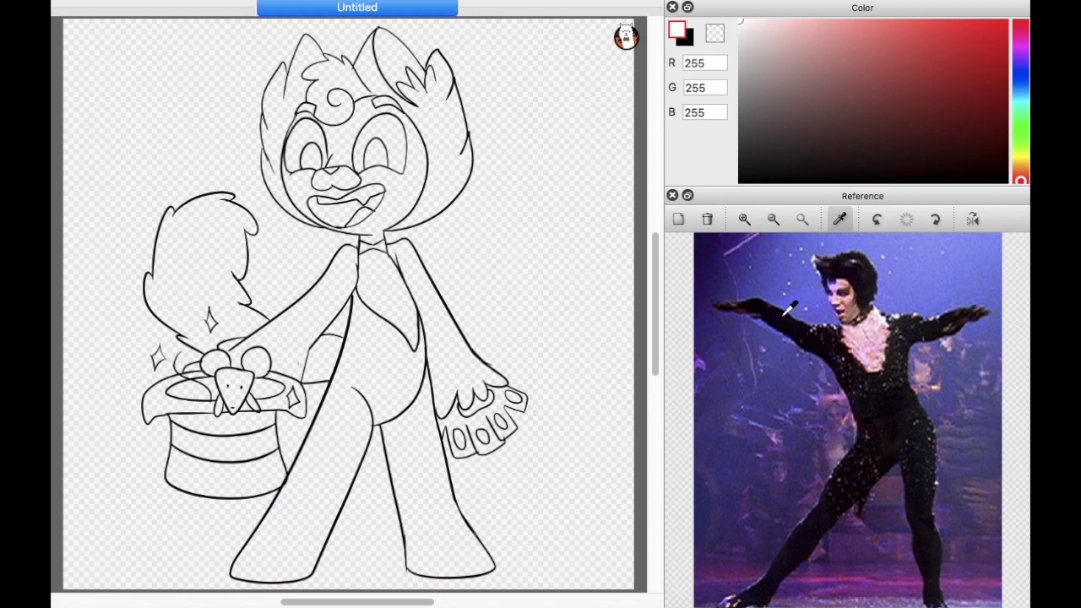
left_click(813, 338)
left_click(902, 161)
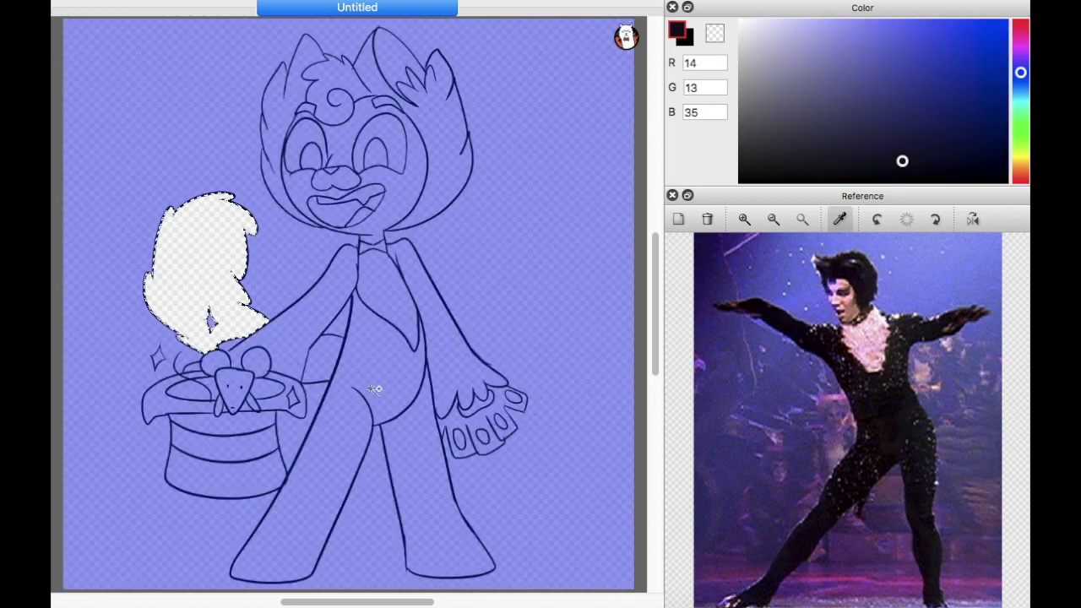
left_click(374, 386)
left_click(397, 355)
key("ctrl+d")
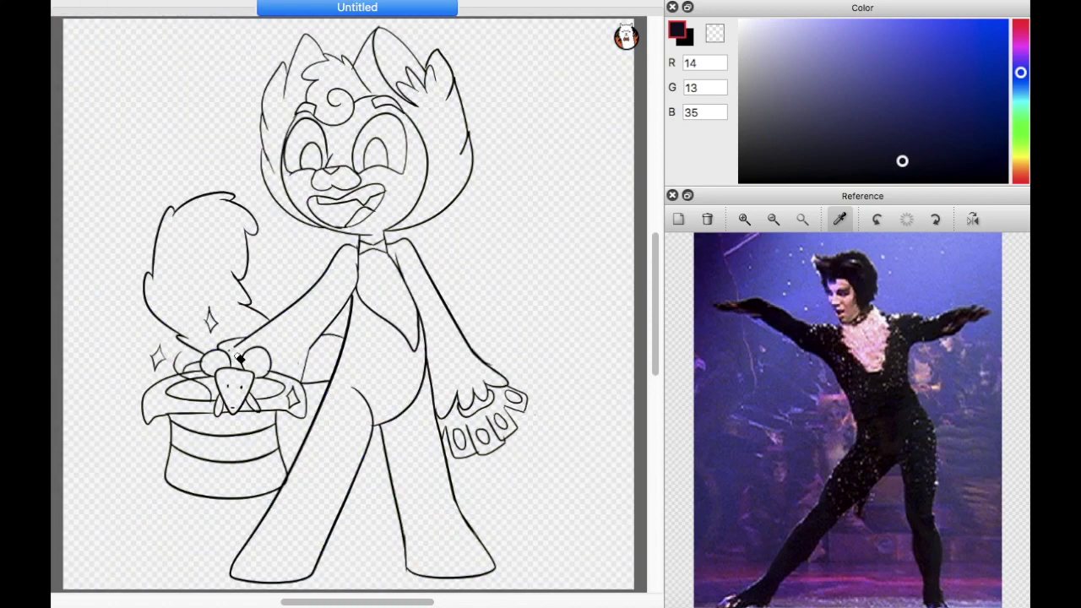
Step: Select the cat's tail, arms, torso, legs, hair and outer head fur as one combined selection
left_click(202, 279)
left_click(312, 304)
left_click(296, 473)
left_click(447, 338)
left_click(413, 143)
left_click(271, 68)
left_click(338, 85)
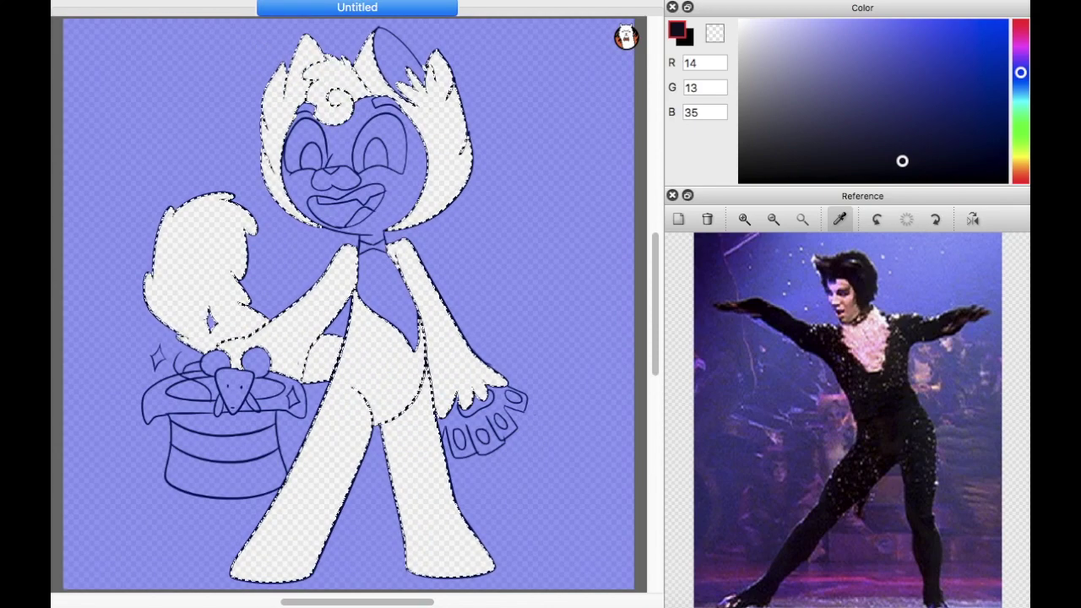
left_click(387, 253)
key("ctrl+d")
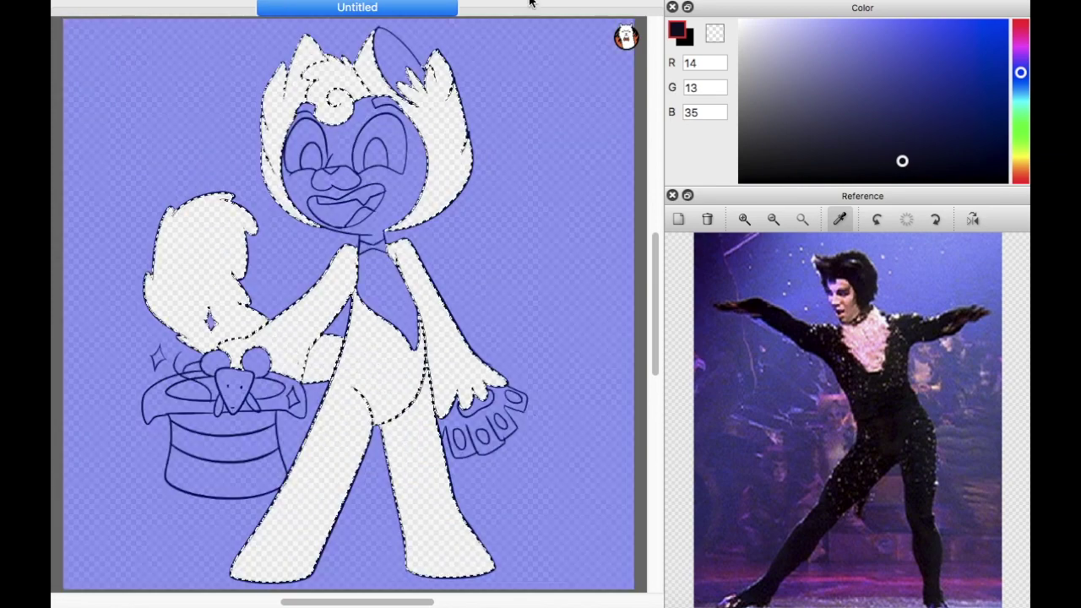
mouse_move(363, 76)
left_mouse_down()
mouse_move(372, 169)
mouse_move(410, 289)
mouse_move(326, 369)
mouse_move(211, 270)
left_mouse_up()
key("ctrl+d")
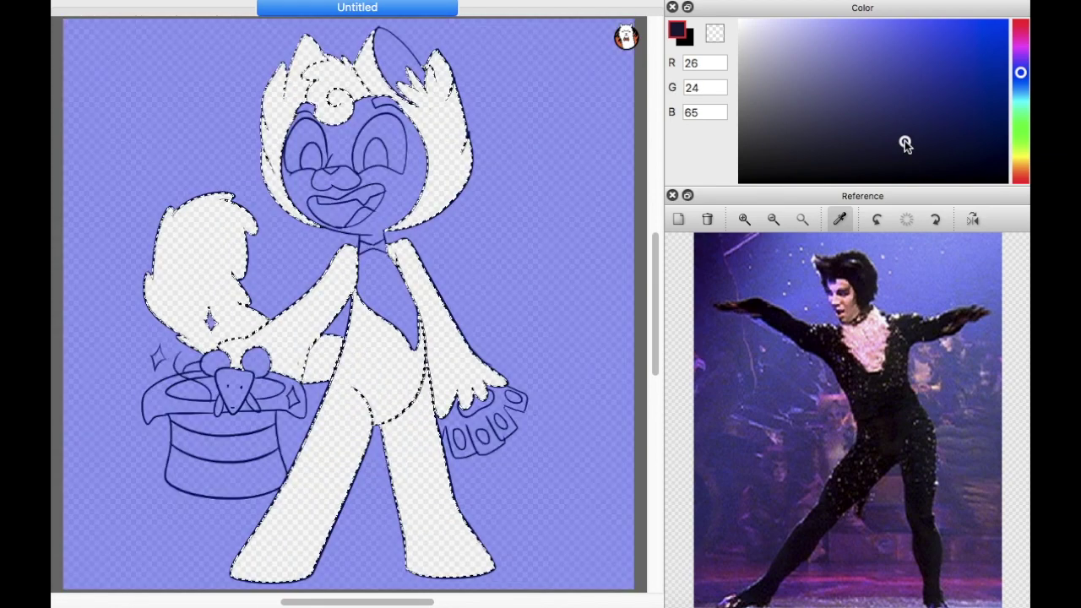
Step: Choose a deeper saturated navy blue and fill the selected body and fur areas with it
left_click(1009, 137)
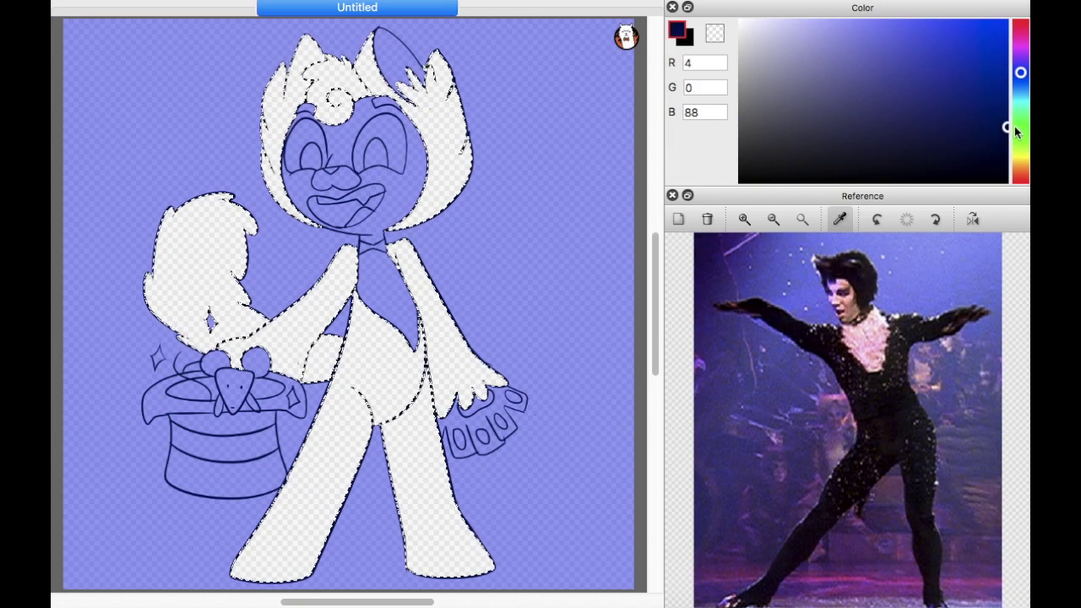
left_click(495, 206)
left_click(435, 128)
mouse_move(435, 128)
left_mouse_down()
mouse_move(380, 405)
mouse_move(296, 540)
mouse_move(254, 566)
left_mouse_up()
Step: Fill the face, chest patch, inner ear and paws with pale lavender (R 226, G 225, B 255)
left_click(767, 18)
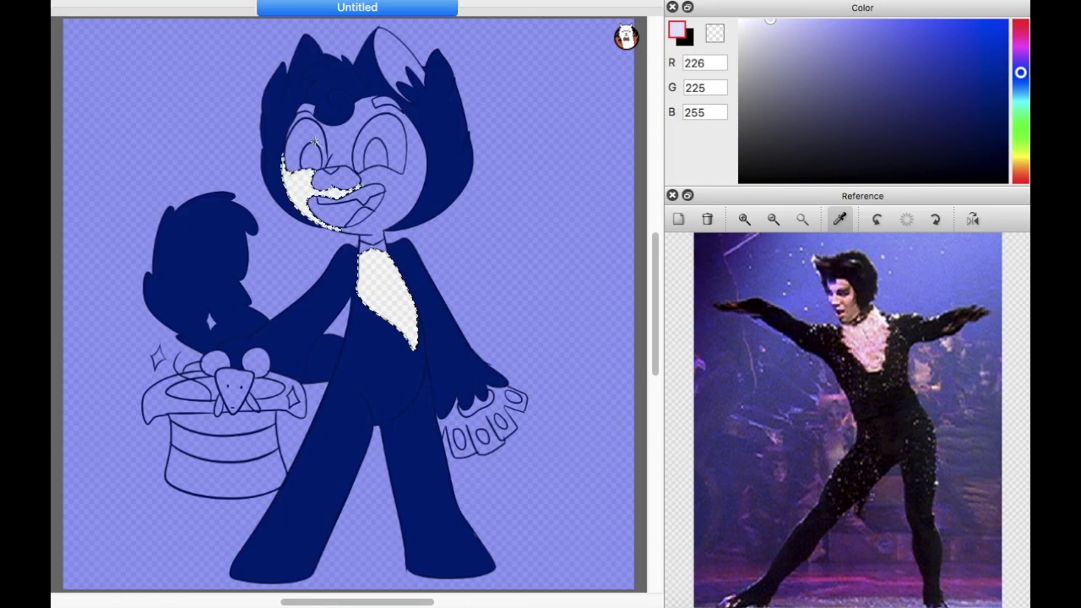
mouse_move(355, 169)
left_mouse_down()
mouse_move(389, 321)
mouse_move(438, 432)
mouse_move(338, 186)
mouse_move(490, 422)
mouse_move(483, 109)
mouse_move(384, 366)
mouse_move(262, 358)
left_mouse_up()
key("ctrl+d")
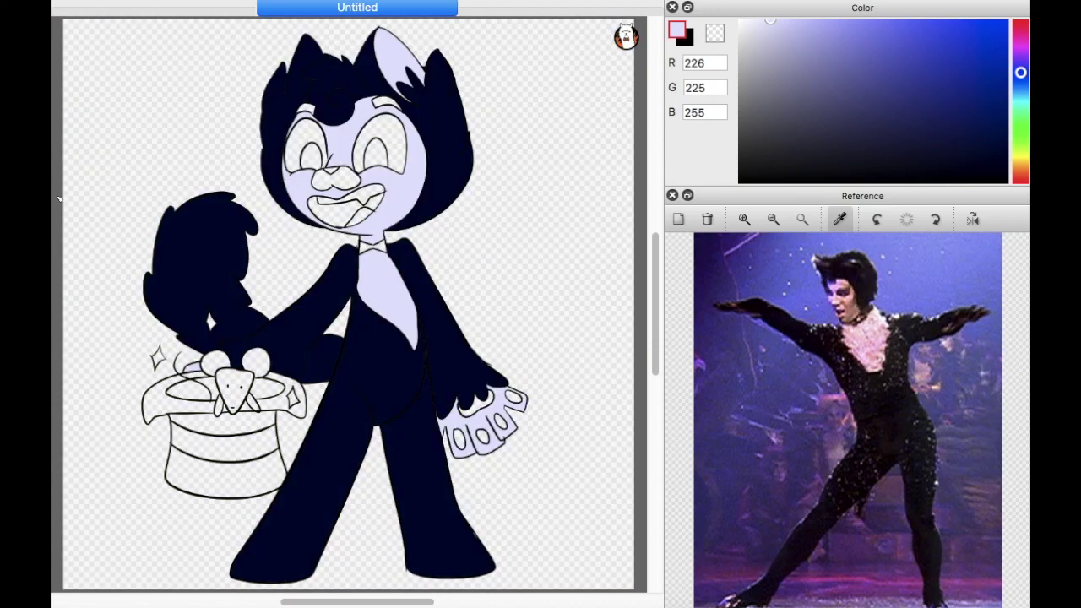
Step: Fill the bow tie with black and draw a small fur tuft on the chest patch
key("x")
key("d")
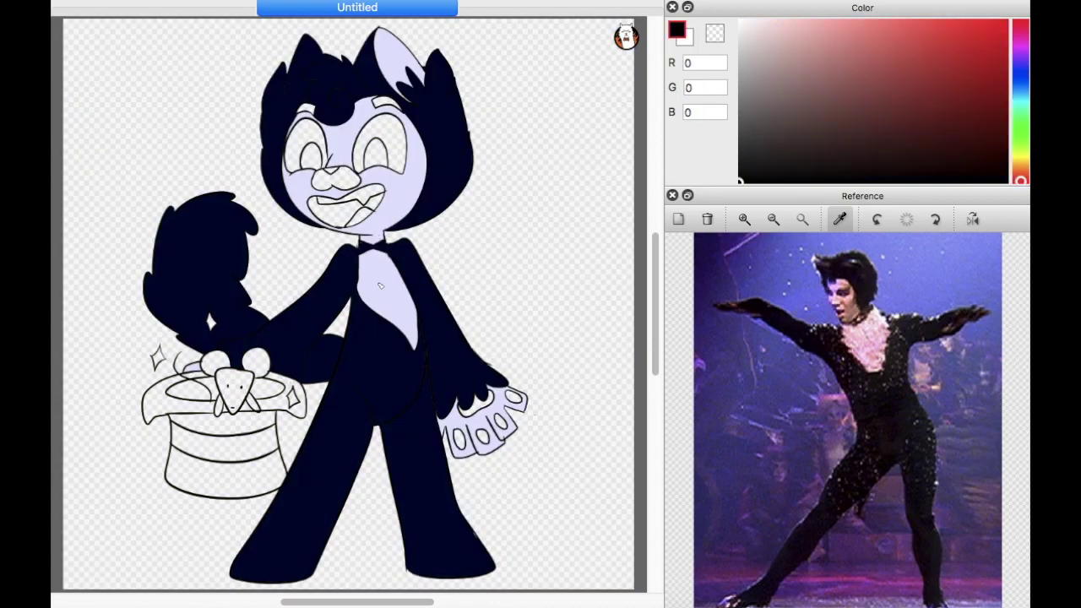
mouse_move(378, 283)
left_mouse_down()
mouse_move(387, 270)
mouse_move(384, 283)
left_mouse_up()
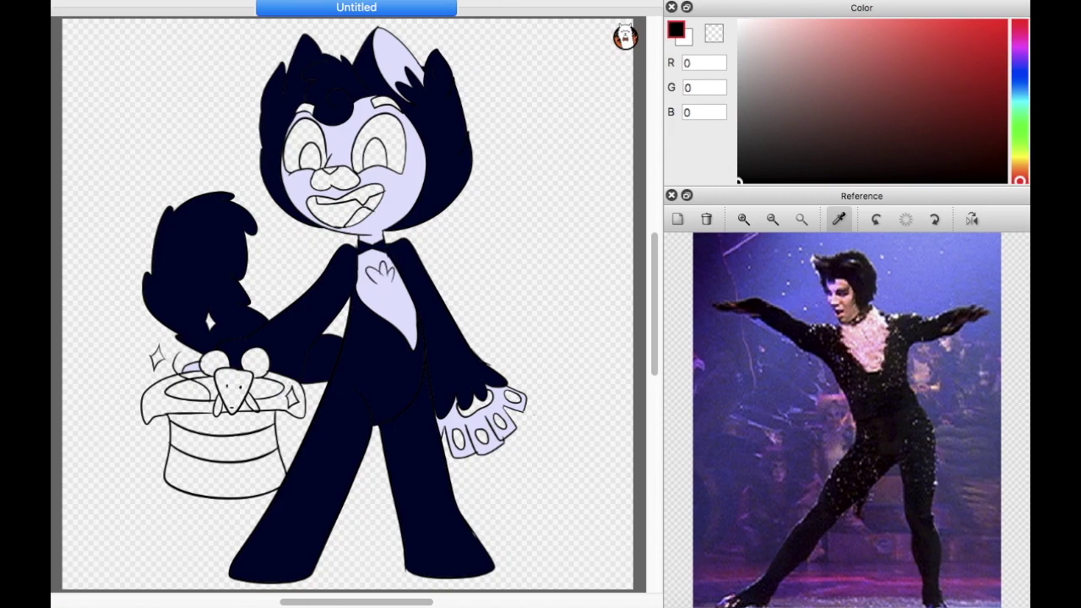
Step: Select both pupils and colour them black with a light centre
key("x")
key("w")
left_click(310, 155)
left_click(376, 152, "shift")
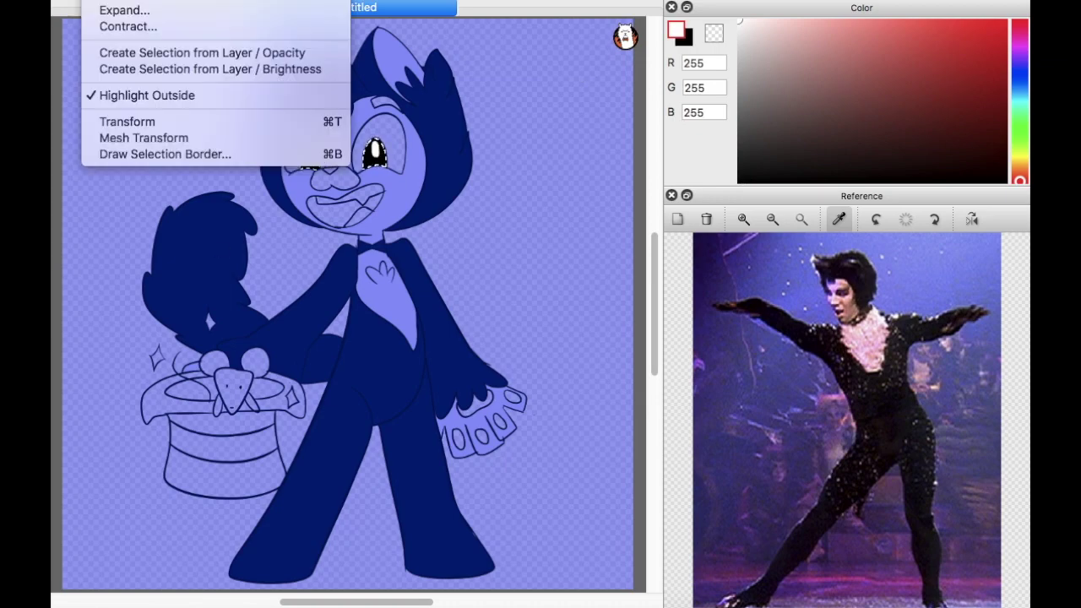
key("ctrl+d")
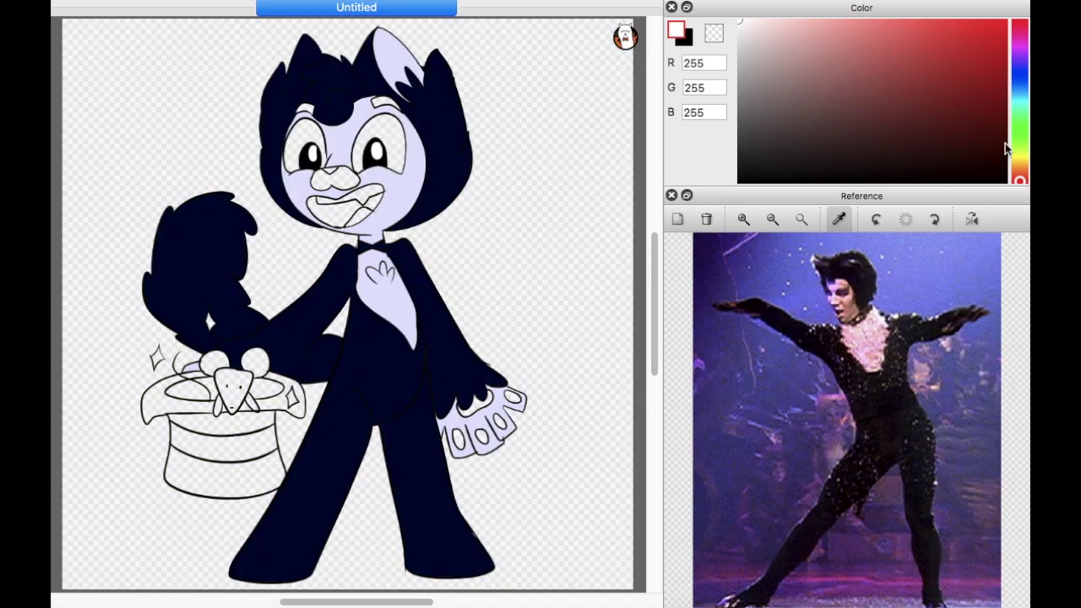
Step: Fill both irises with light green (R 88, G 215, B 144)
left_click(1020, 117)
left_click(939, 113)
left_click_drag(939, 113, 1027, 97)
left_click(875, 607)
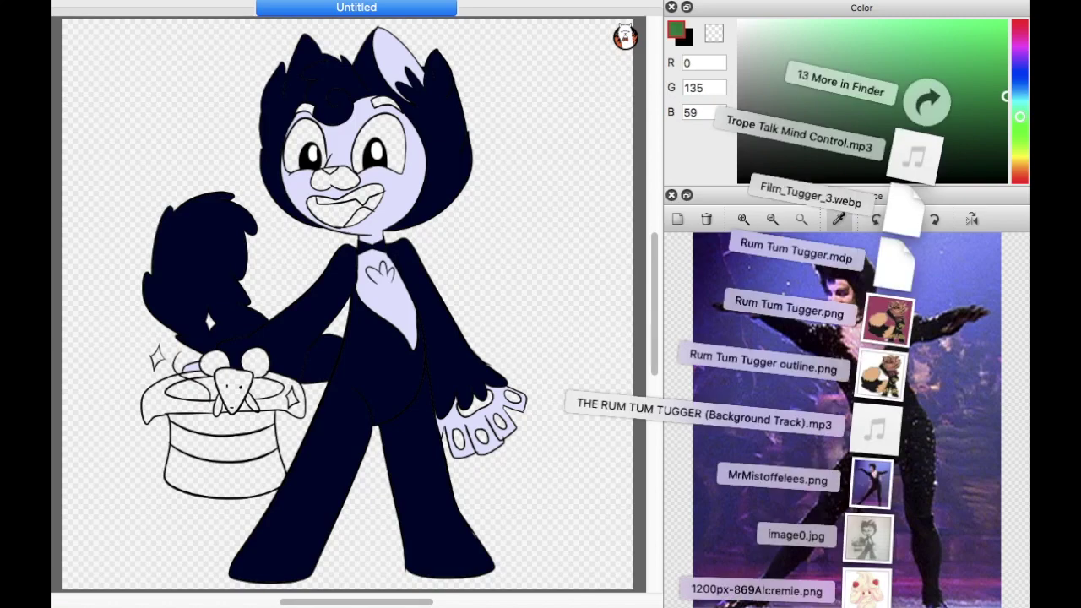
key("ctrl+shift+d")
left_click_drag(364, 123, 393, 147)
left_click_drag(292, 127, 296, 165)
left_click(841, 42)
left_click(897, 44)
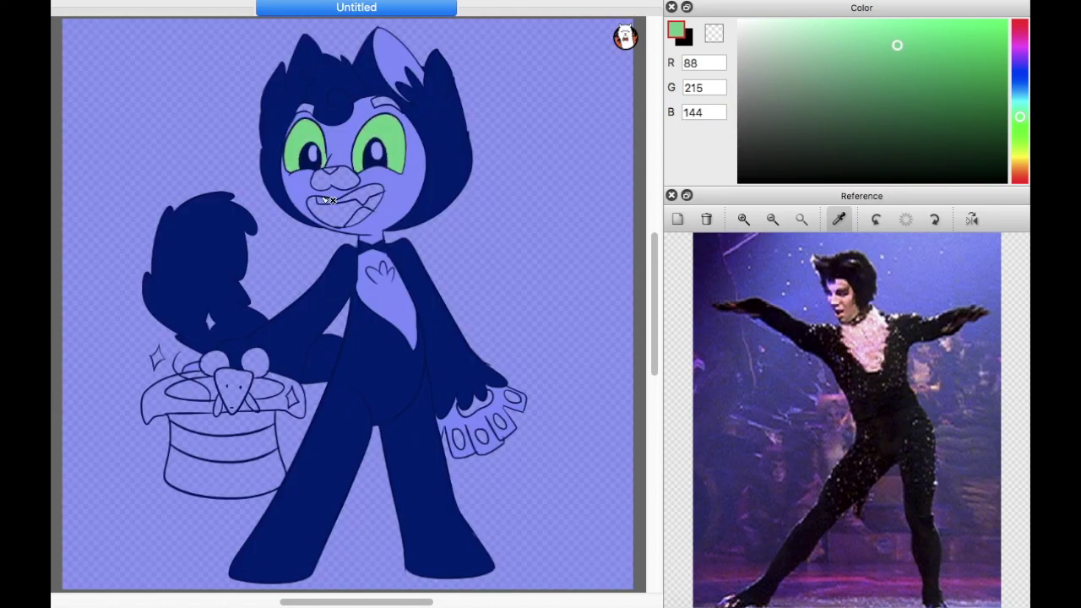
Step: Paint white highlights (R 255, G 255, B 255) on both eyes and clear the selection
left_click(904, 89)
left_click_drag(755, 89, 740, 21)
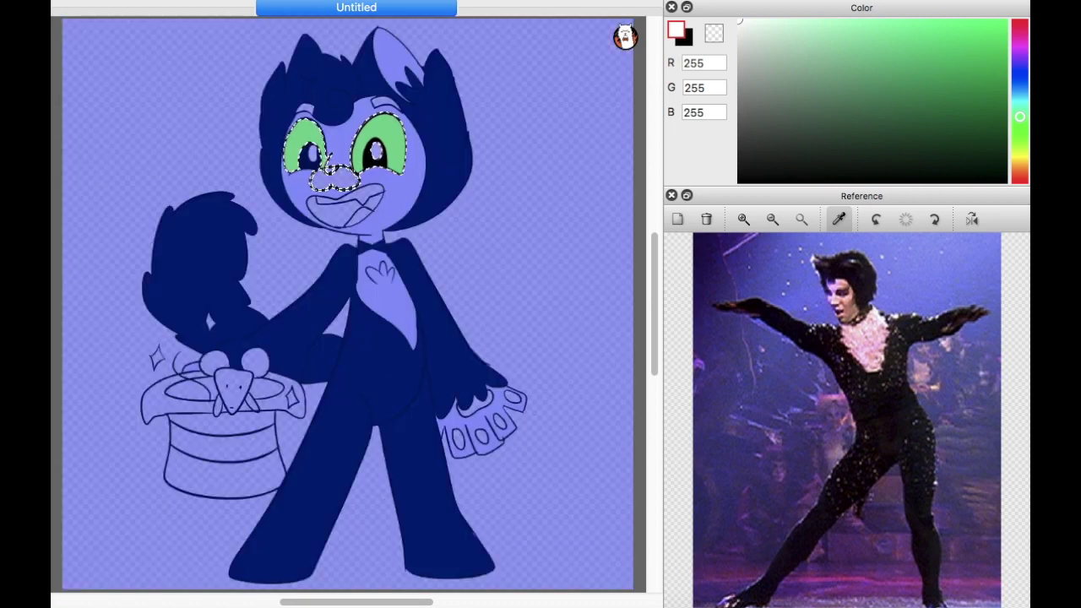
key("super+d")
Step: Colour the eyebrows with the fur's navy (R 2, G 0, B 49) and paint dark stripes on the selected face's cheek
key("x")
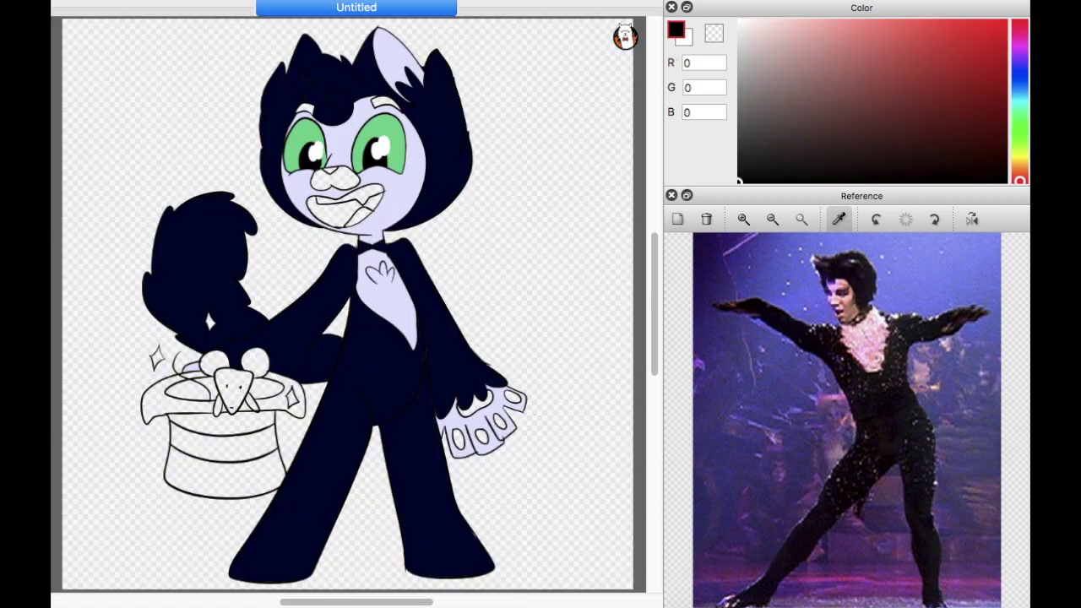
left_click(387, 96, "alt")
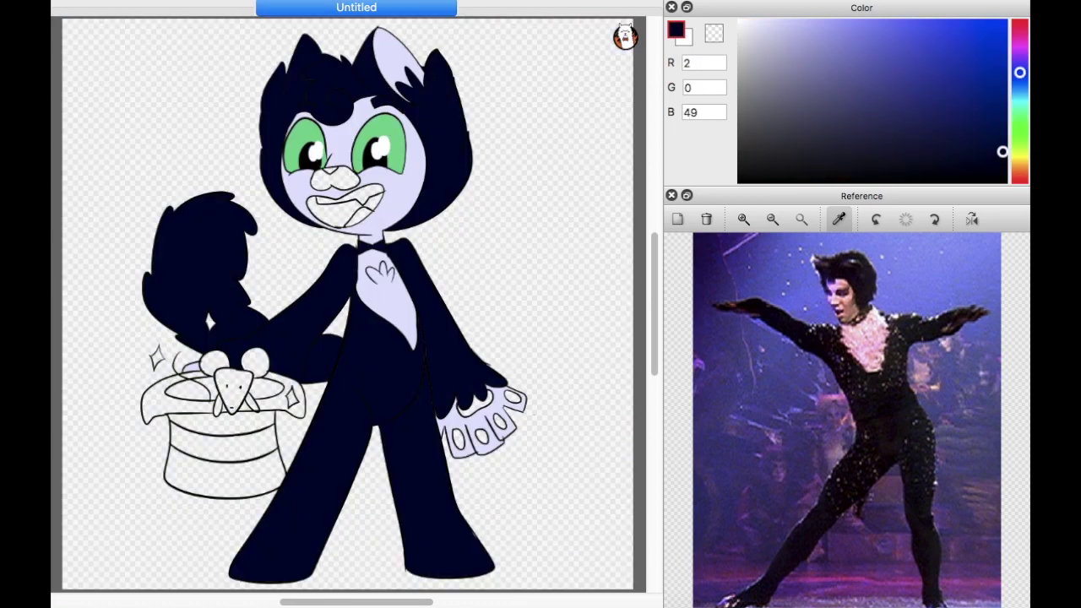
key("super+z")
key("super+shift+z")
key("super+z")
key("super+shift+z")
key("super+z")
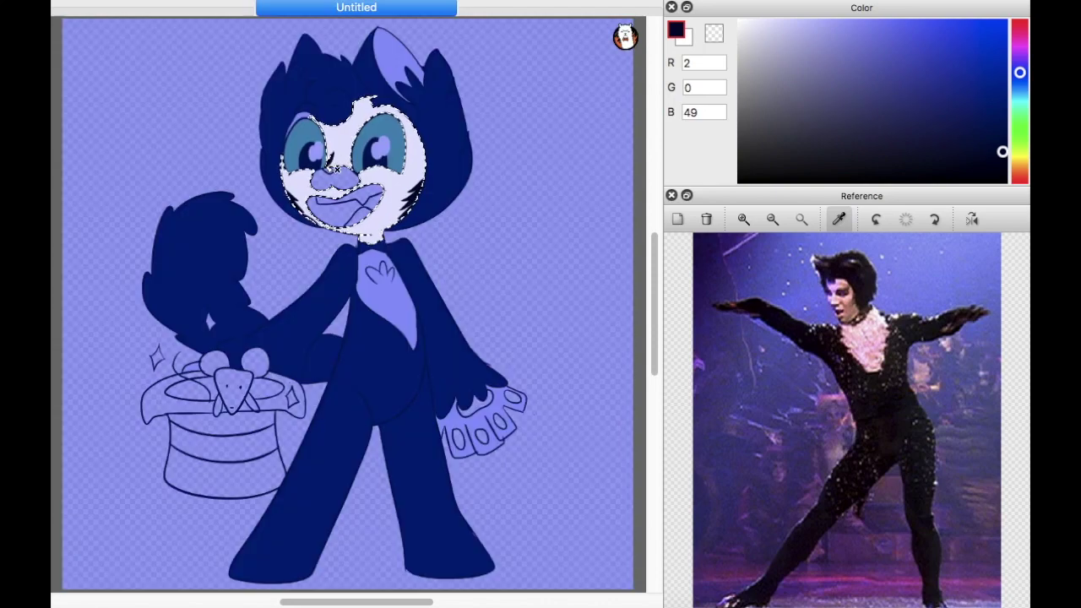
Step: Paint navy (R 2, G 0, B 49) fur markings above the nose and beside the eye within the selected face
key("super+shift+z")
key("super+z")
key("super+shift+z")
key("super+z")
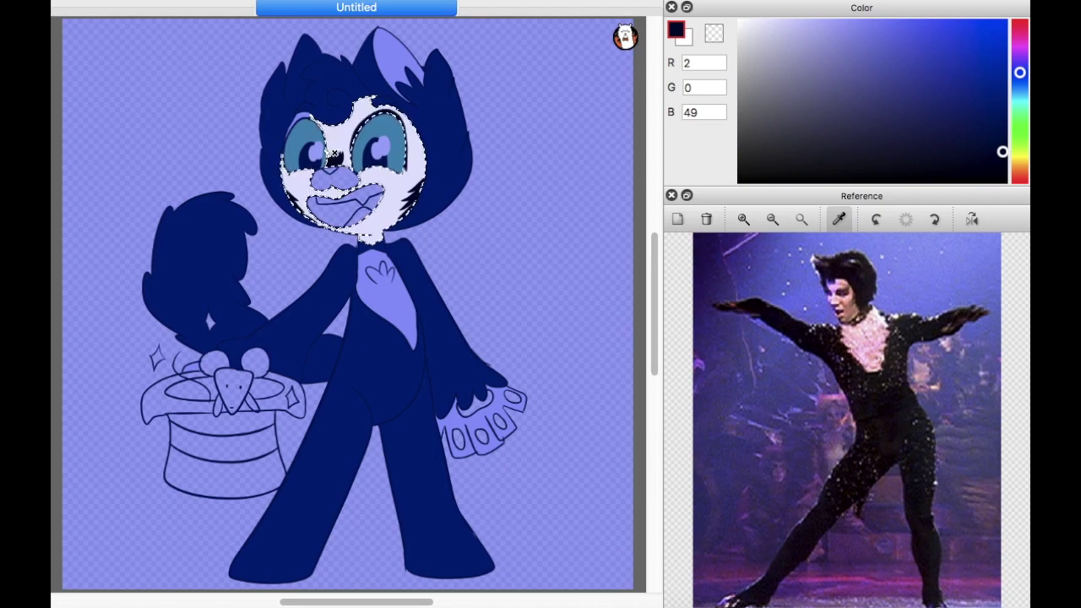
key("super+shift+z")
key("super+z")
key("super+shift+z")
key("super+z")
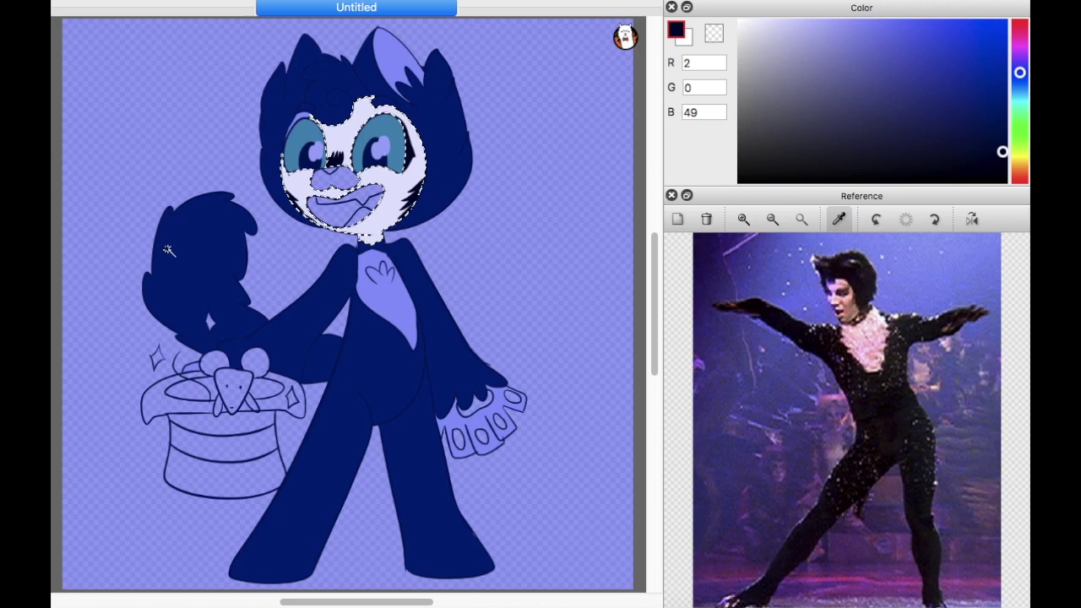
key("super+shift+z")
key("super+z")
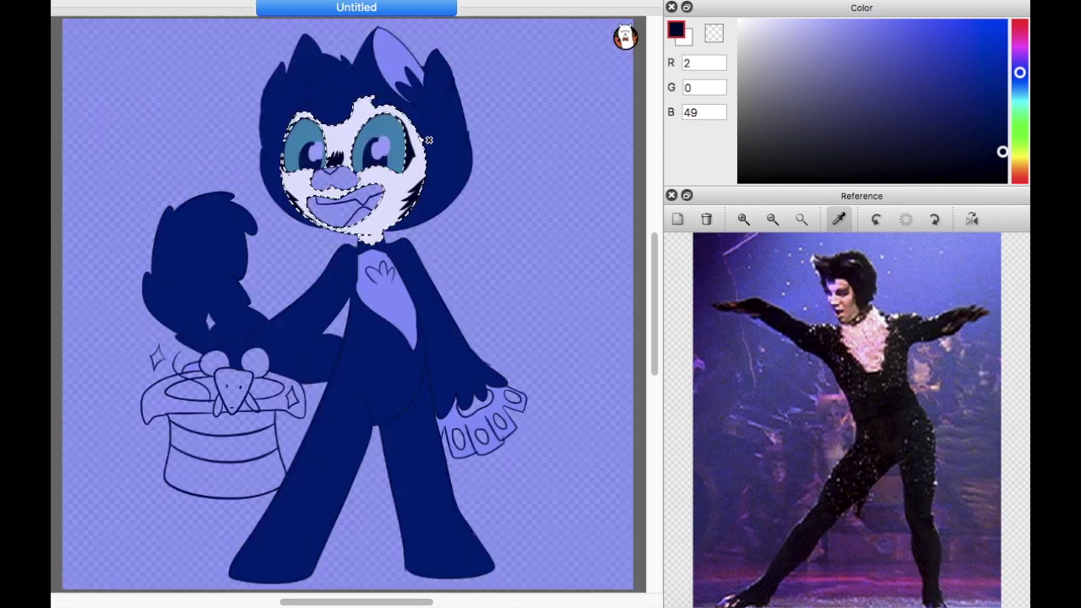
key("super+shift+z")
Step: Select the muzzle, dot it with black whisker spots (R 0, G 0, B 0), and clear the selection
left_click(293, 158)
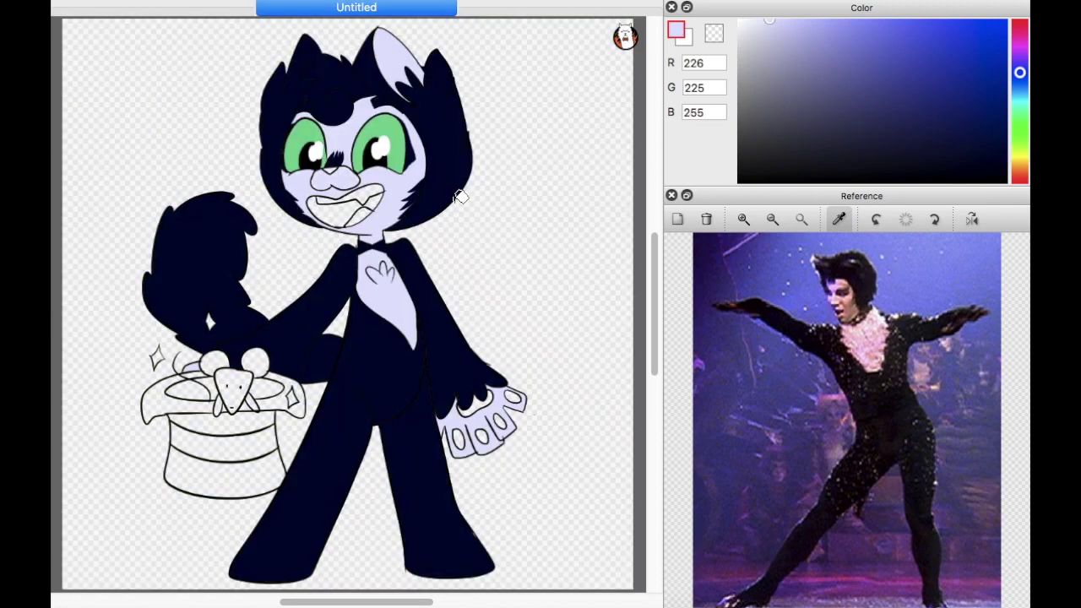
left_click(322, 267)
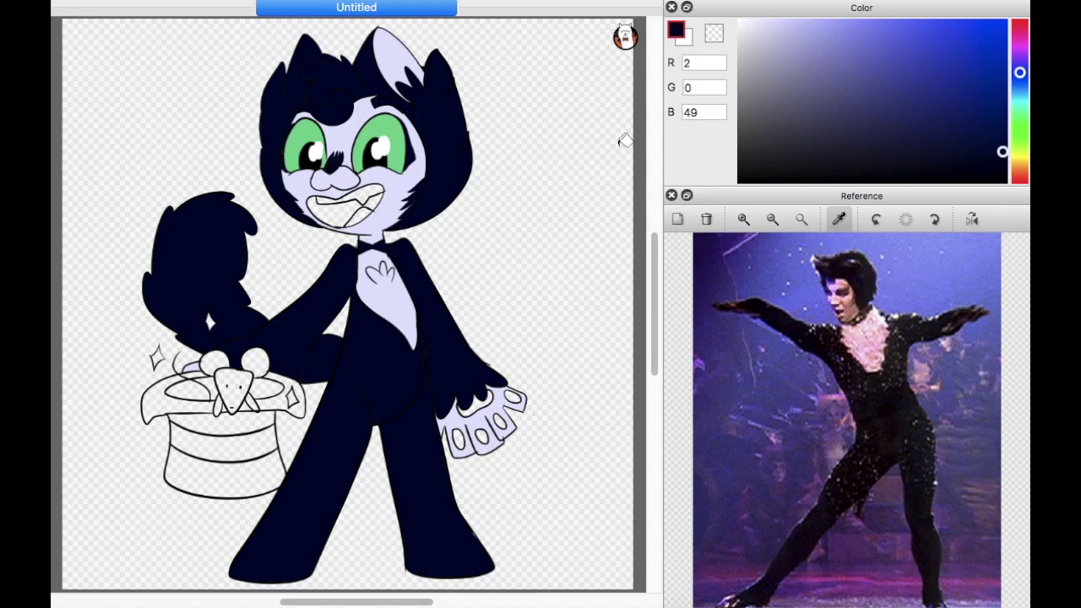
key("super+shift+z")
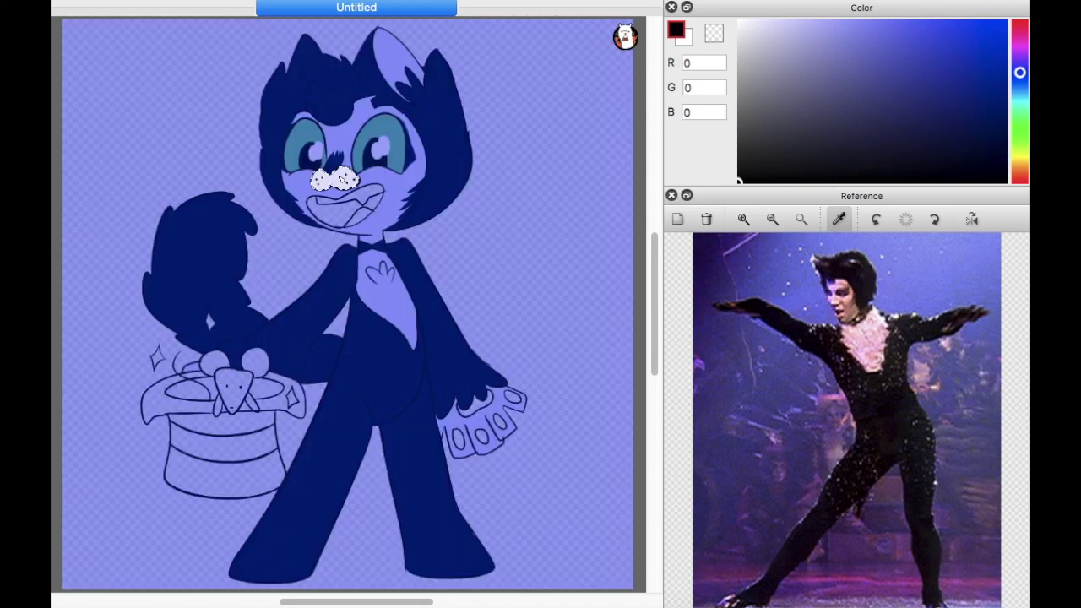
key("super+d")
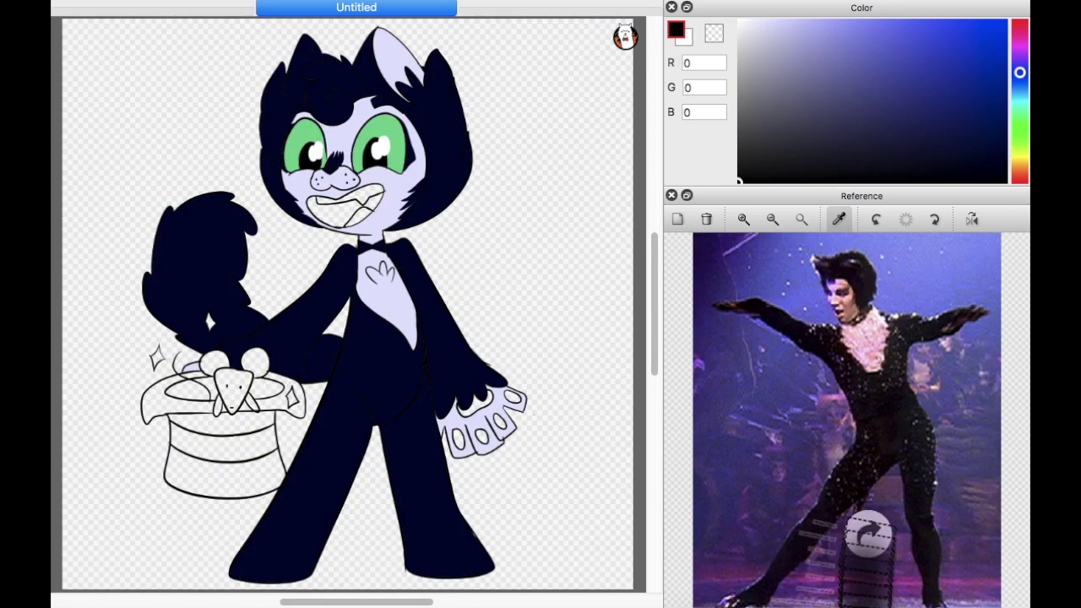
Step: Fill the palm pad and all the toe pads on the open paw with light pink
left_click(845, 338)
left_click_drag(477, 404, 494, 427)
left_click(878, 408)
Step: Colour the top hat's brim and crown dark grey and its wide band white
left_click_drag(852, 168, 704, 163)
left_click(220, 422)
left_click(177, 397)
left_click(278, 397)
left_click(237, 404)
left_click(195, 374)
left_click(224, 473)
left_click(1021, 179)
left_click(220, 443)
key("ctrl+z")
Step: Fill the inside of the top hat with near-black (R 18, G 18, B 18) on both sides of the mouse
key("x")
left_click_drag(740, 20, 737, 172)
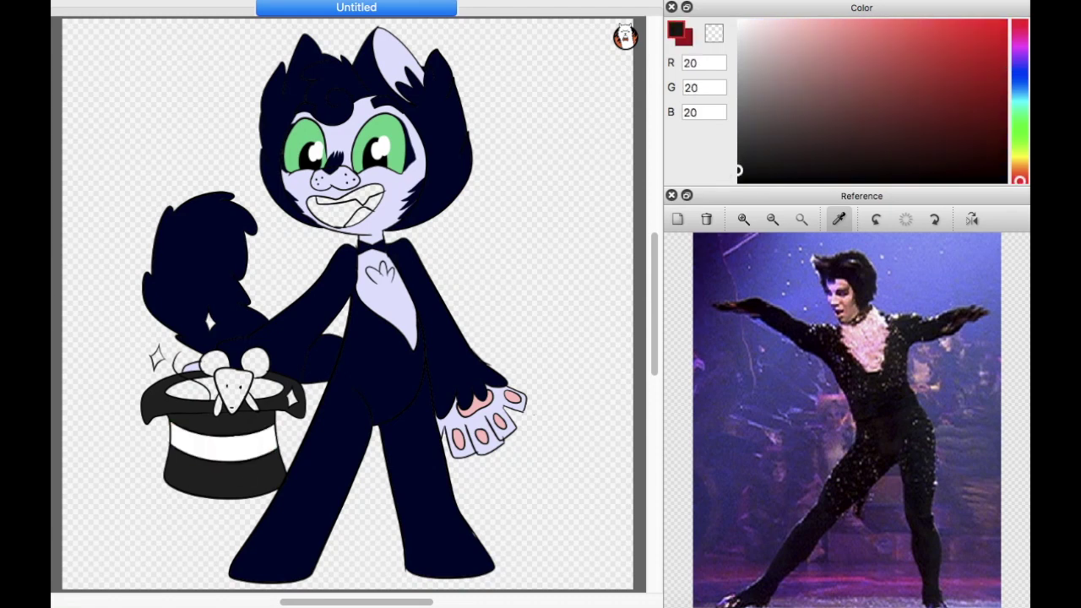
left_click(188, 390)
left_click(266, 388)
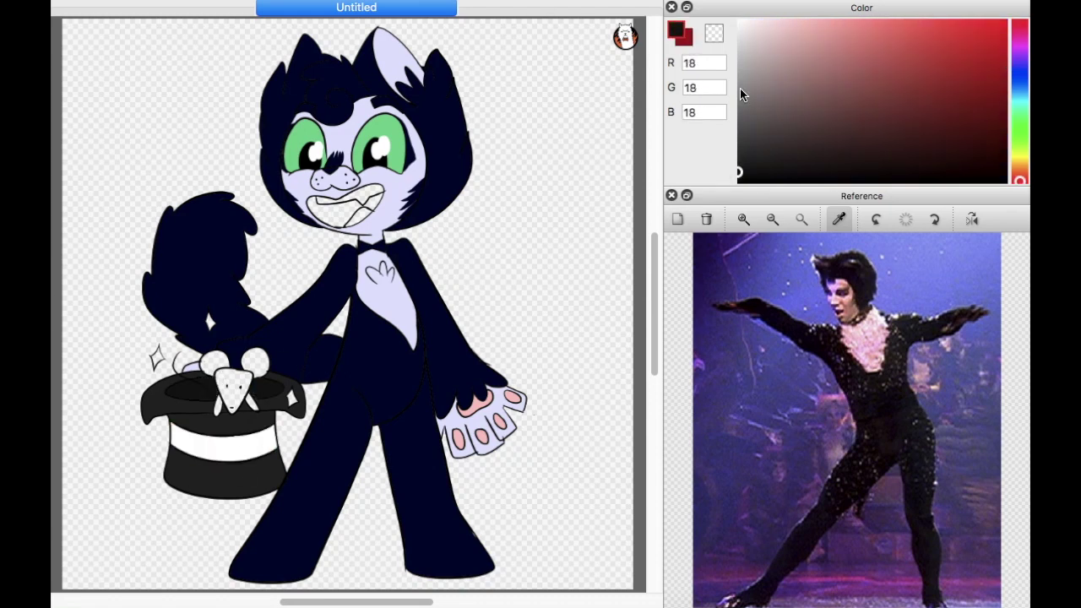
Step: Switch the reference to the brown cat drawing and colour the mouth muted red, the tongue pink and the teeth white
left_click(1008, 155)
left_click(376, 313, "alt")
left_click(292, 394)
left_click_drag(898, 245, 844, 423)
left_click(346, 213)
left_click(376, 186, "alt")
left_click(358, 216, "alt")
Step: Fill the three sparkles around the hat and tail with light pink
left_click(171, 340, "alt")
left_click(816, 18)
left_click(275, 359, "alt")
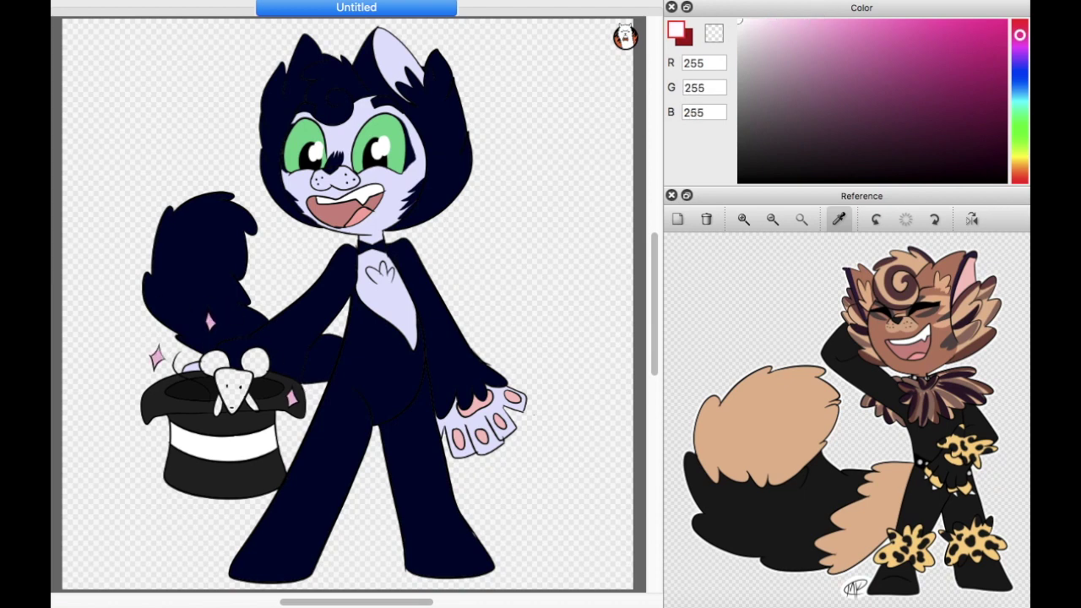
Step: Colour the mouse white (R 255, G 255, B 255) and its inner ears pink (R 255, G 193, B 193)
left_click(243, 370, "alt")
left_click_drag(221, 371, 241, 407)
left_click(254, 363, "alt")
mouse_move(223, 363)
left_mouse_down()
mouse_move(256, 395)
mouse_move(258, 365)
mouse_move(218, 368)
mouse_move(259, 368)
left_mouse_up()
left_click(216, 365, "alt")
left_click(480, 399, "alt")
key("ctrl+d")
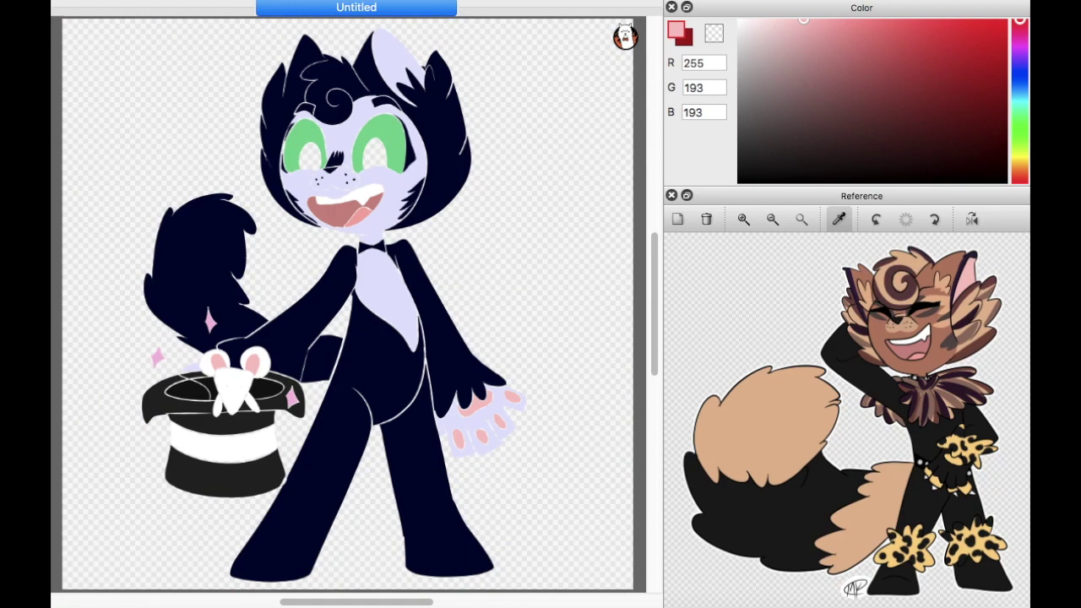
Step: Fill the background with lavender blue and put a white outline (R 255, G 255, B 255) around the whole character and hat
key("ctrl+t")
key("Return")
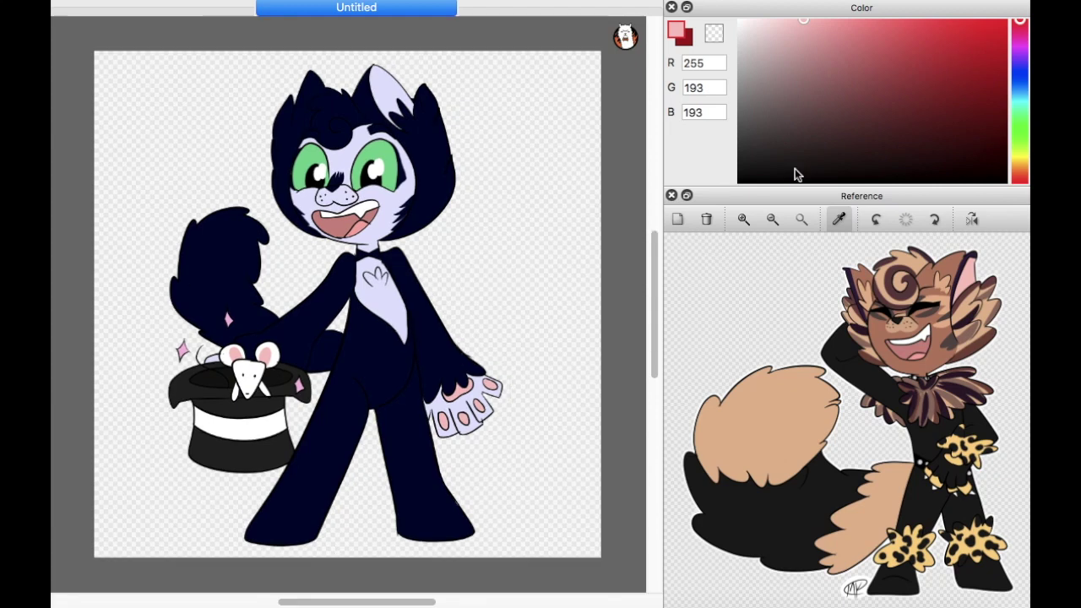
left_click(372, 287, "alt")
left_click(306, 487)
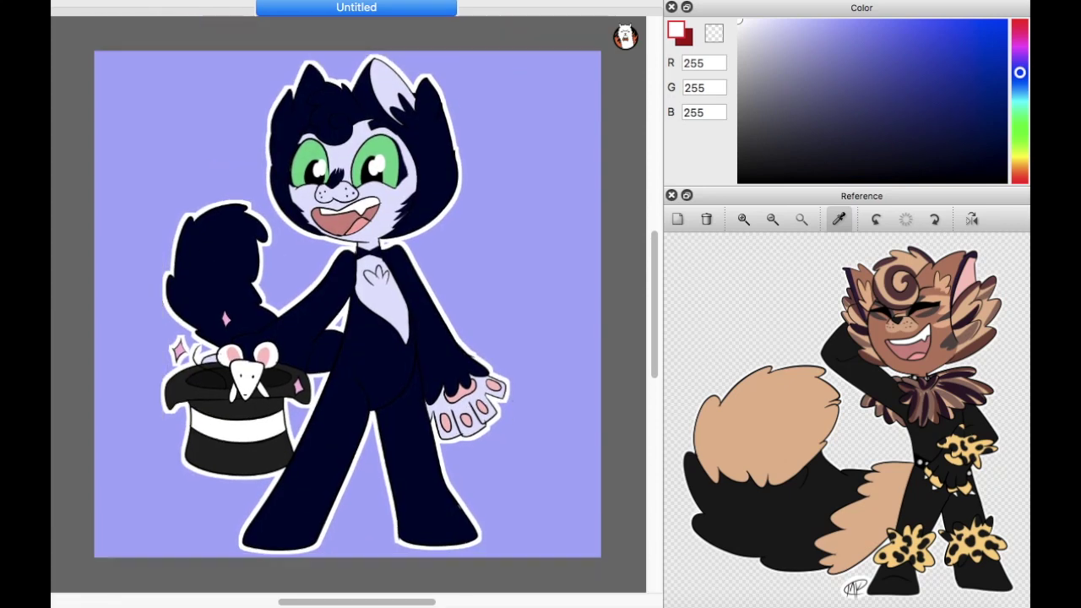
Step: Add the artist's circled signature in black beneath the hat
mouse_move(473, 254)
left_mouse_down()
mouse_move(516, 245)
mouse_move(162, 443)
left_mouse_up()
key("super+t")
left_click(634, 589)
key("x")
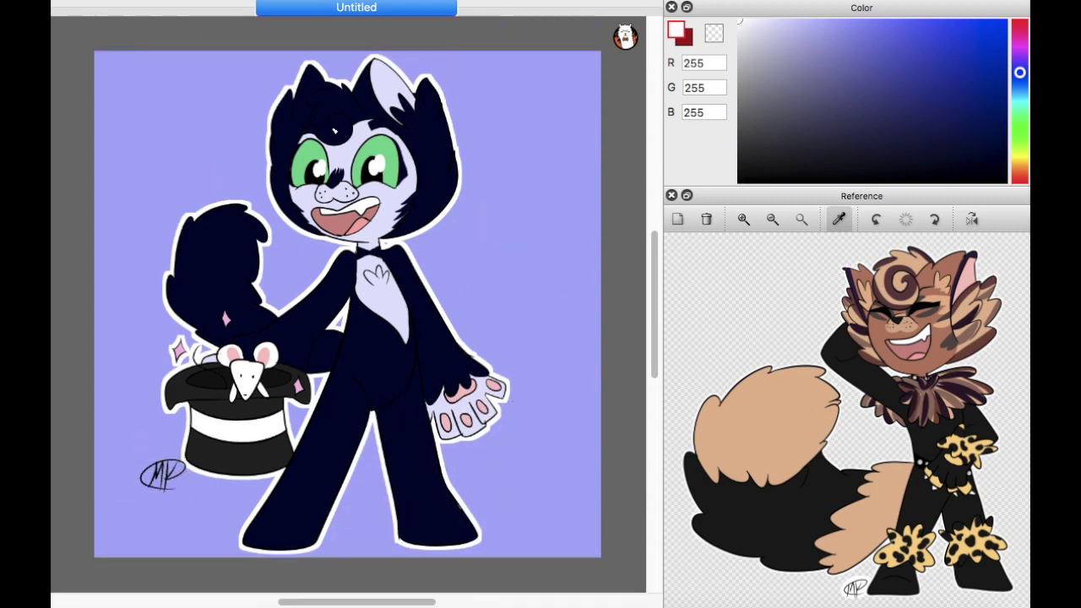
Step: Surround the signature with a white backing (R 255, G 255, B 255) that matches the character's outline
mouse_move(142, 480)
left_mouse_down()
mouse_move(182, 473)
mouse_move(160, 469)
left_mouse_up()
key("super+t")
left_click(636, 592)
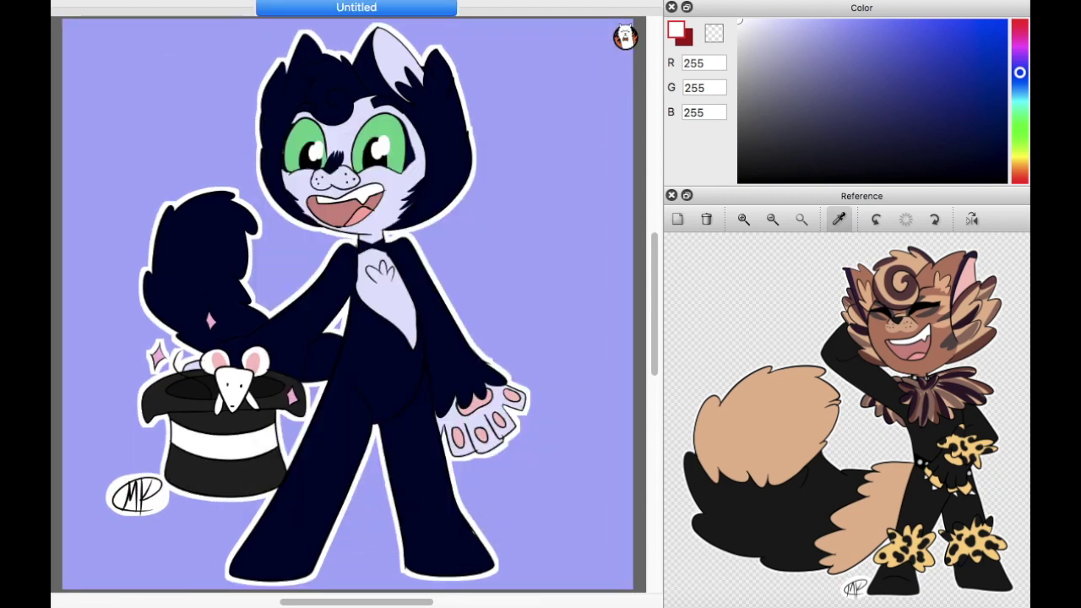
Step: Move the signature with its white backing closer to the character, directly below the top hat
key("super+t")
mouse_move(144, 446)
left_mouse_down()
mouse_move(302, 452)
mouse_move(229, 154)
mouse_move(140, 254)
mouse_move(205, 499)
mouse_move(222, 459)
mouse_move(213, 499)
mouse_move(243, 445)
mouse_move(478, 216)
mouse_move(224, 237)
mouse_move(474, 209)
left_mouse_up()
left_click(636, 592)
key("super+t")
left_click(636, 593)
key("super+t")
left_click(636, 592)
key("super+t")
left_click(640, 592)
key("super+t")
mouse_move(442, 243)
left_mouse_down()
mouse_move(248, 499)
mouse_move(164, 445)
mouse_move(198, 455)
left_mouse_up()
left_click(636, 592)
key("super+t")
left_click(638, 592)
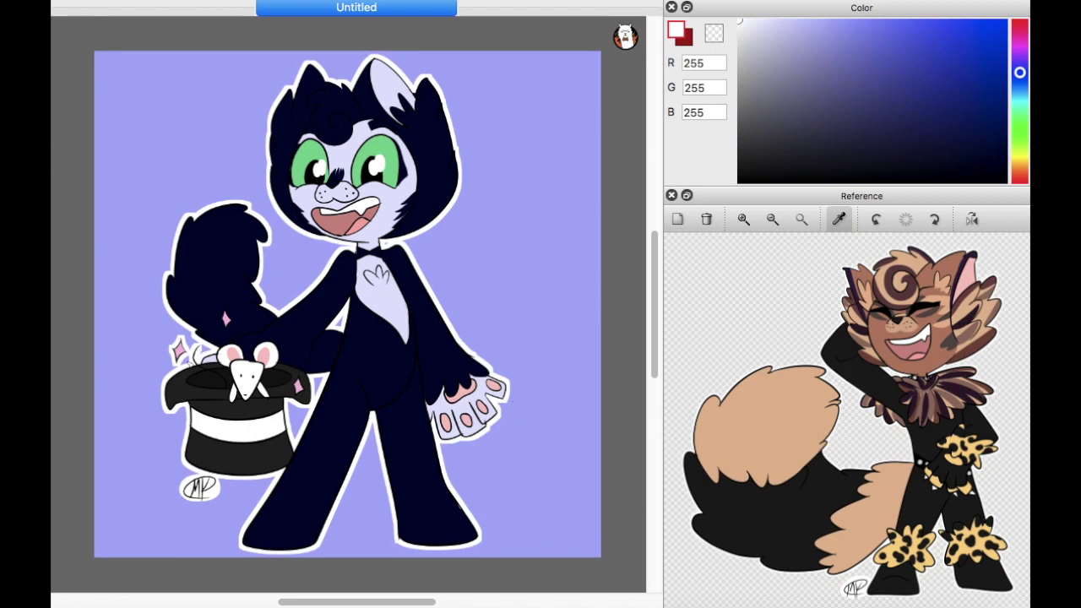
key("super+t")
left_click(638, 592)
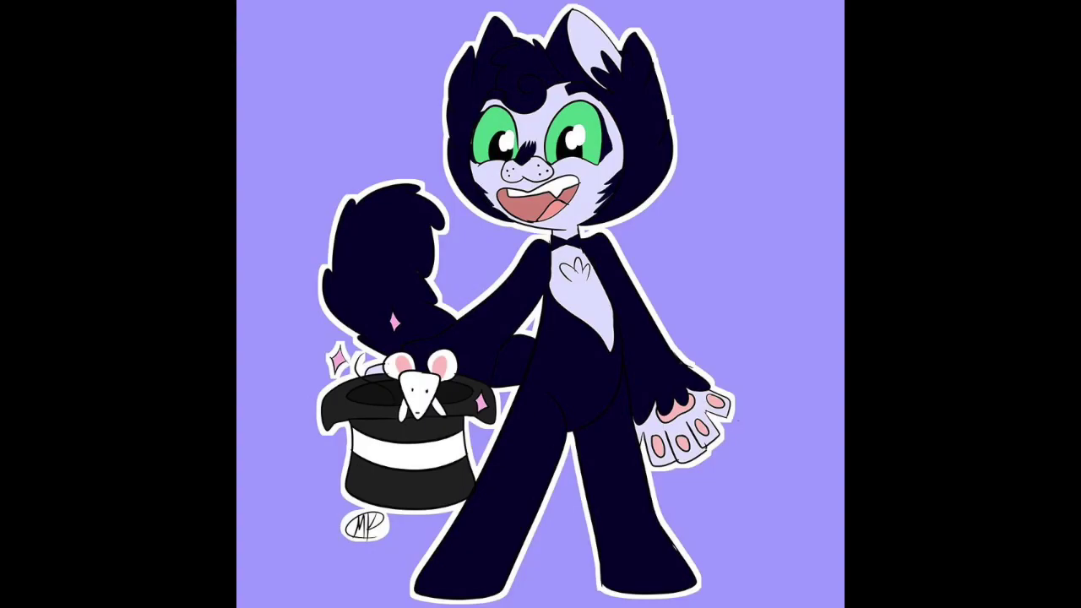